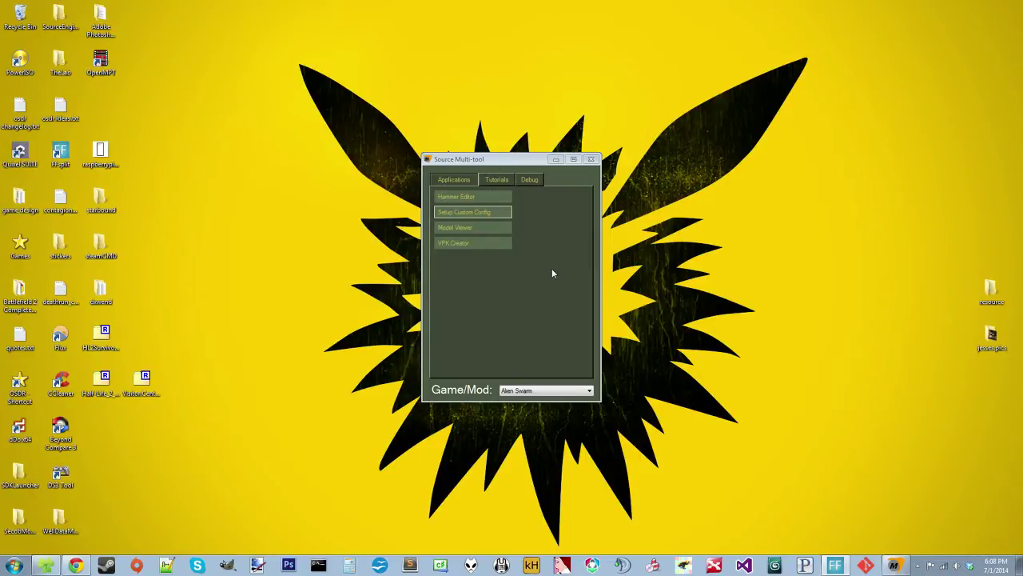
Open the custom config setup and show the CustomConfig custom asset folder in Explorer.
left_click(470, 211)
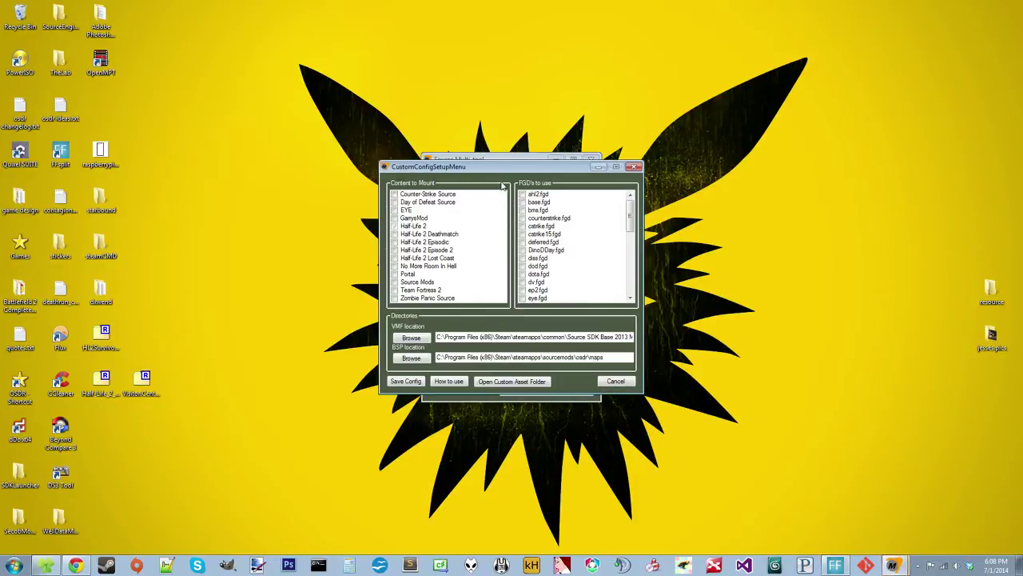
left_click(512, 382)
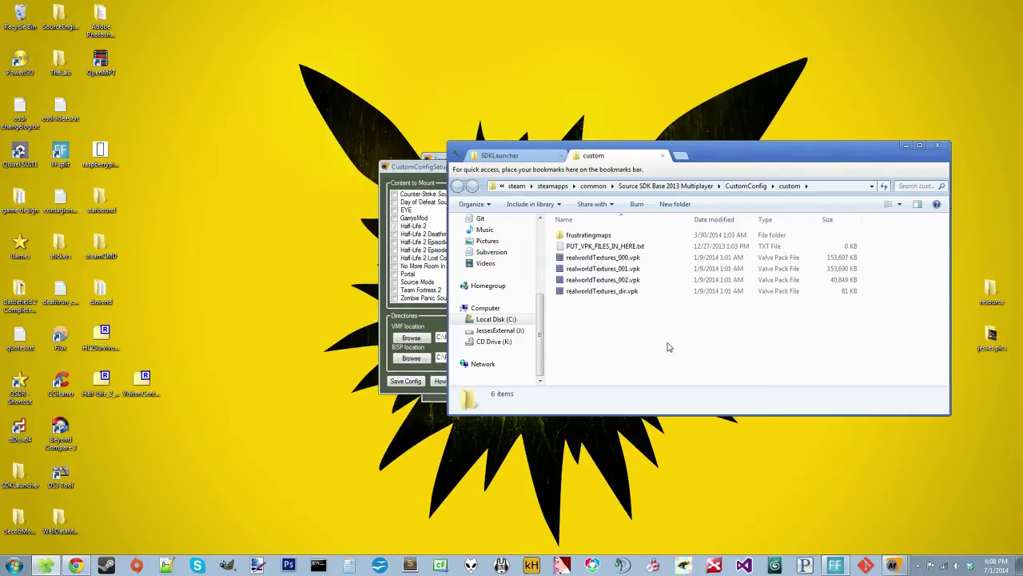
Download the Mario Textures pack (THW_Mario.zip) from TopHATTwaffle's Downloads page and open it.
key("alt+Tab")
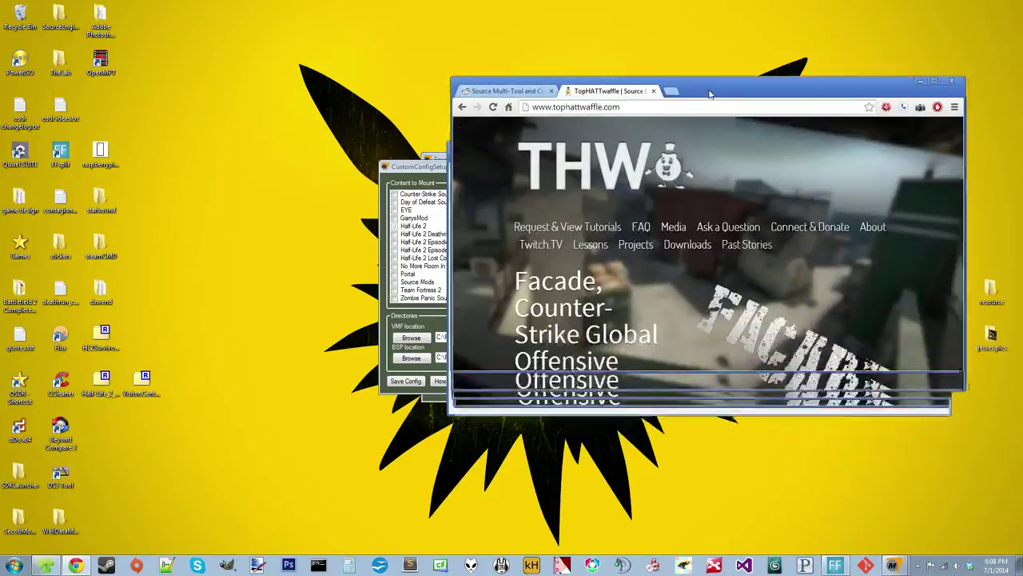
key("super+Up")
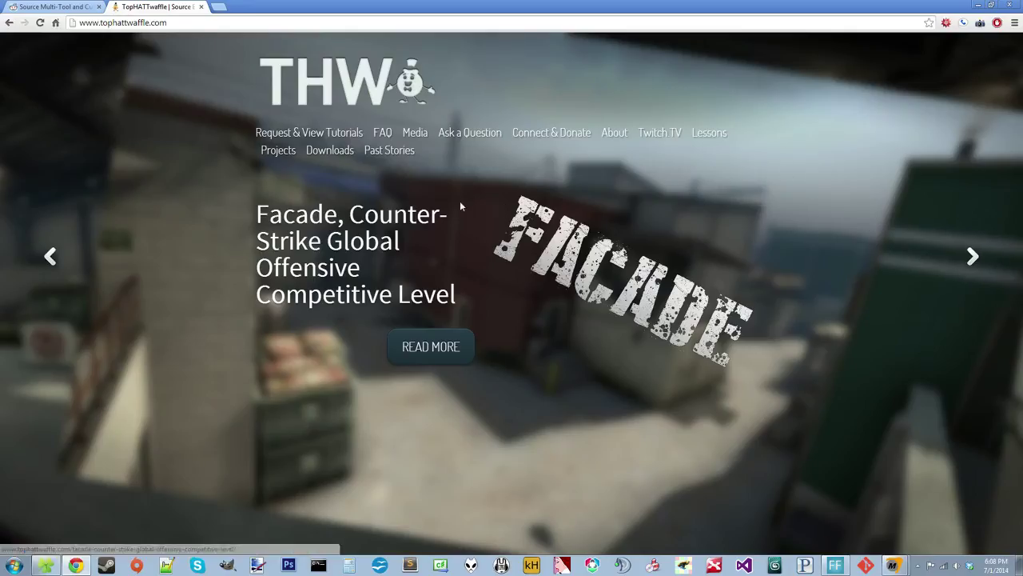
left_click(332, 153)
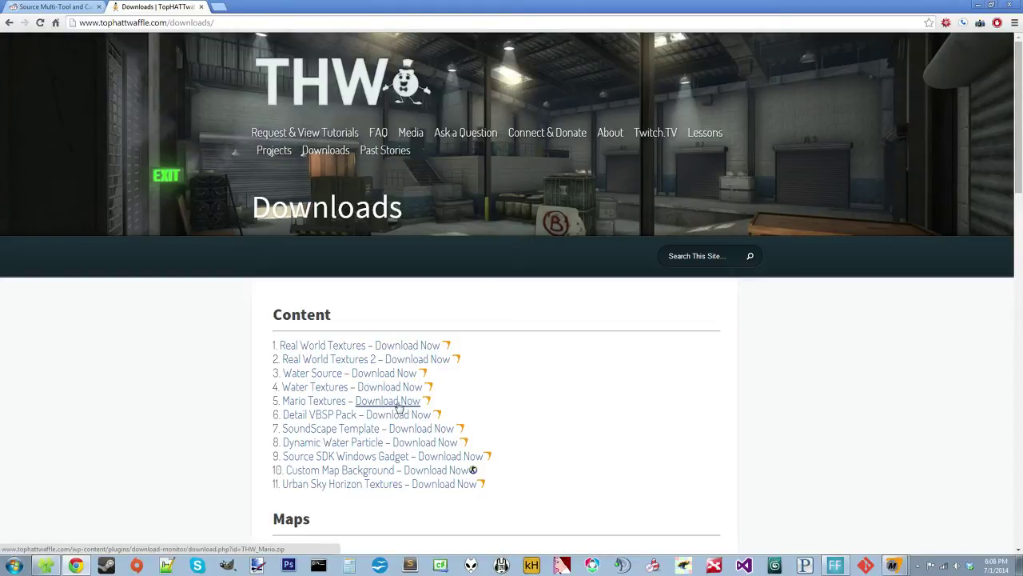
left_click(397, 407)
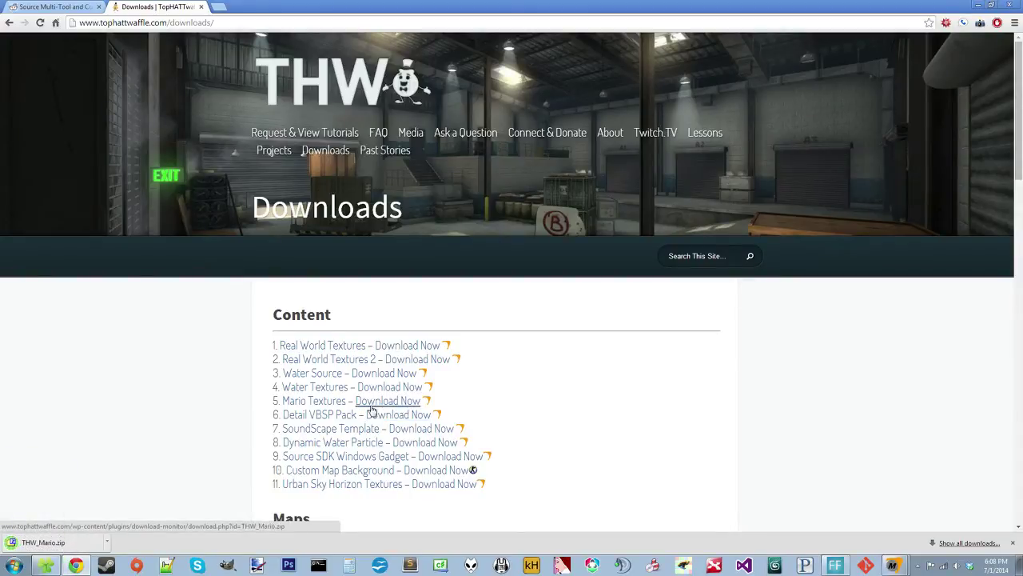
left_click(48, 544)
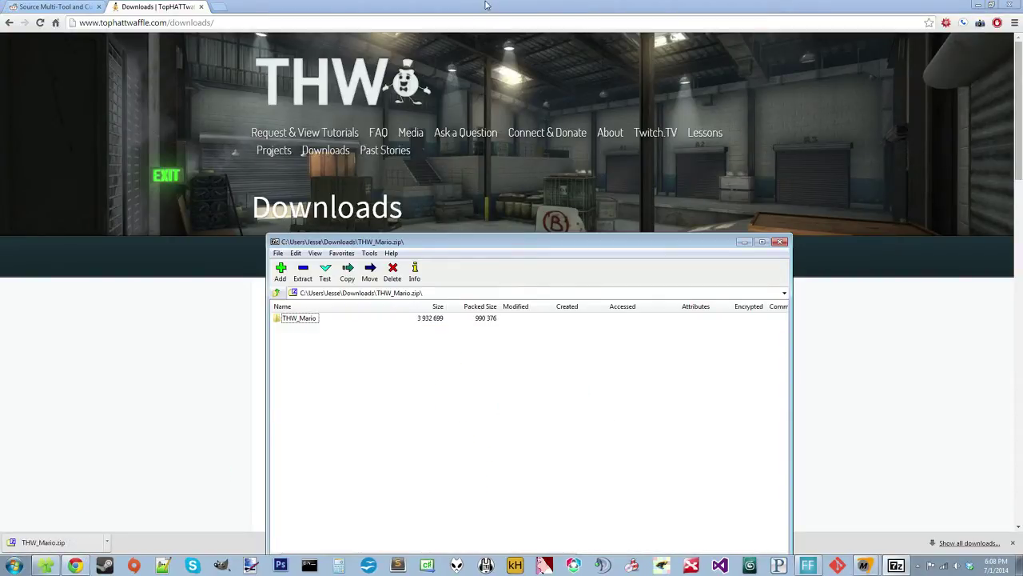
Place the 7-Zip archive beside the custom folder window after checking its THW_Mario folder.
key("super+Down")
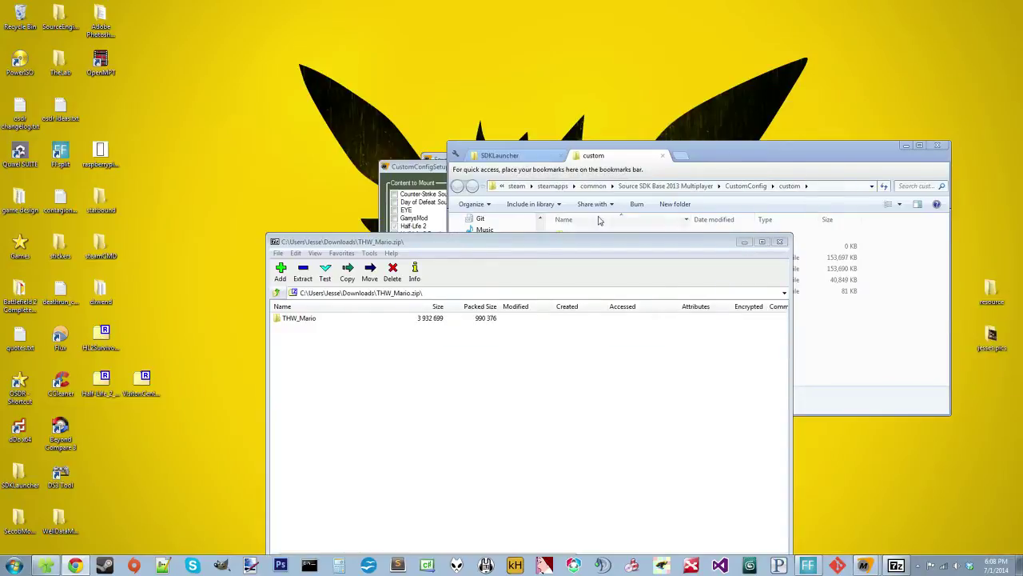
left_click_drag(517, 241, 281, 86)
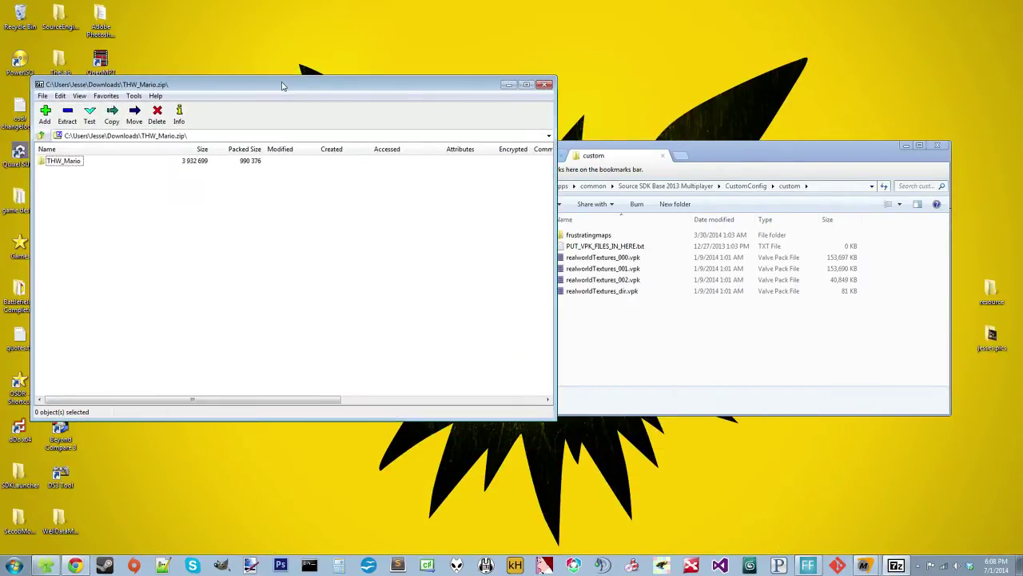
double_click(60, 162)
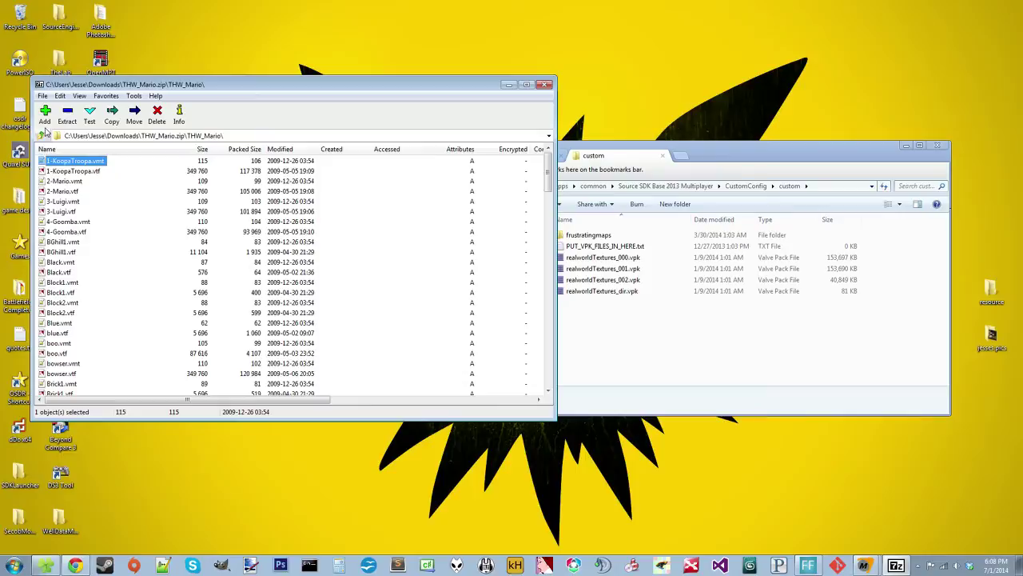
left_click(44, 134)
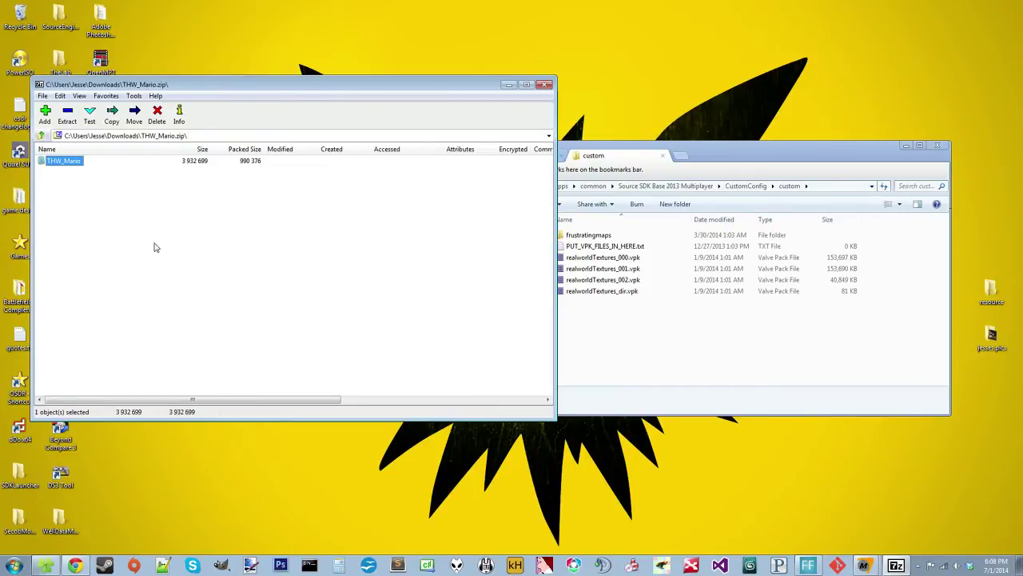
left_click(696, 355)
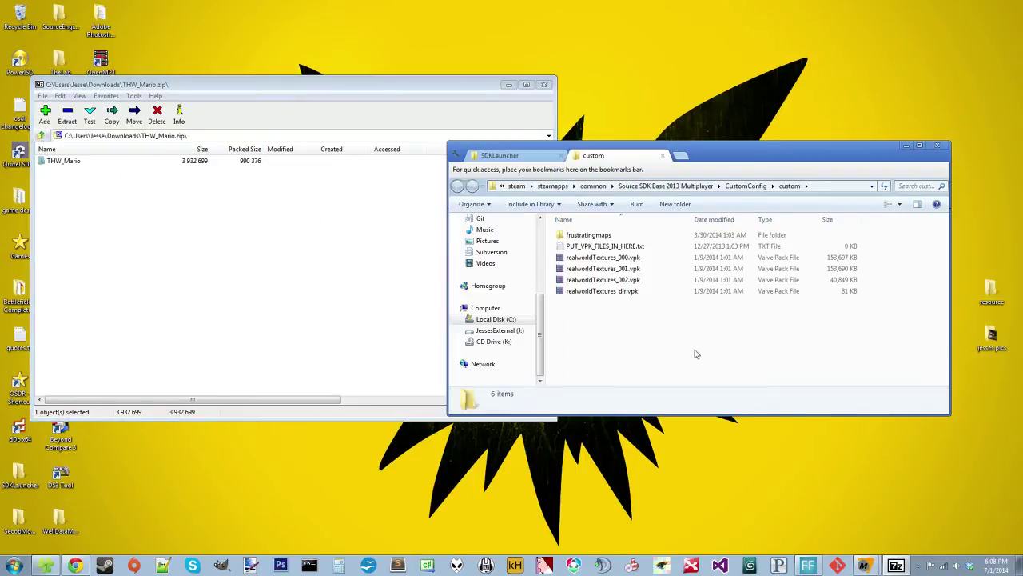
Create a MarioTextures folder in custom and open it.
right_click(599, 319)
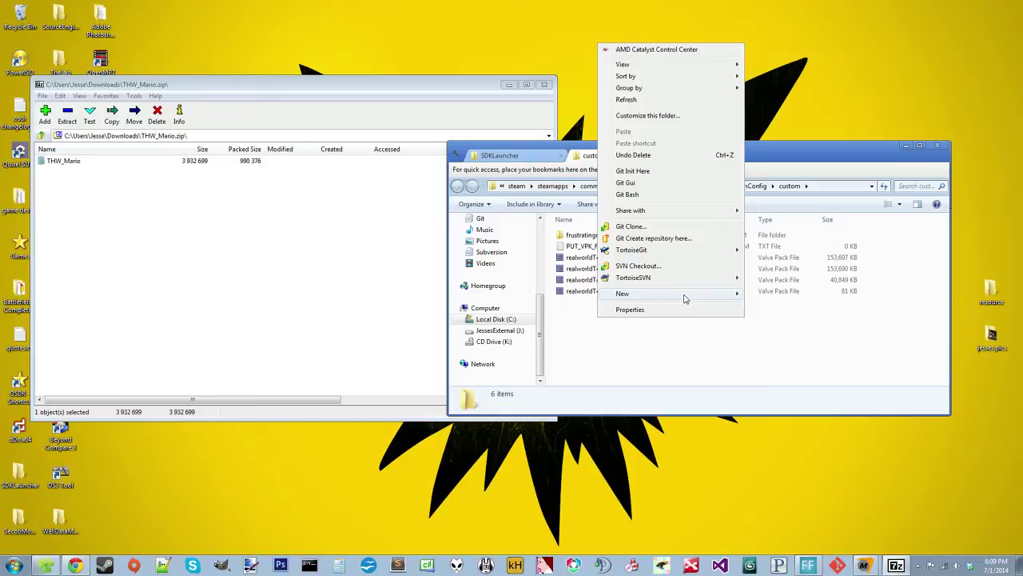
mouse_move(724, 295)
left_click(760, 293)
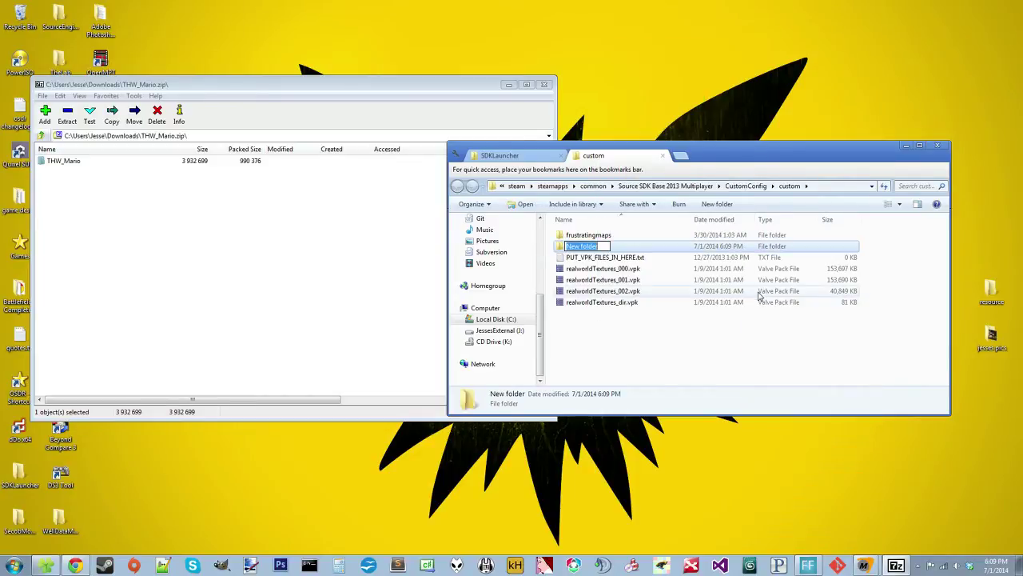
type("MarioTextures")
key("Return")
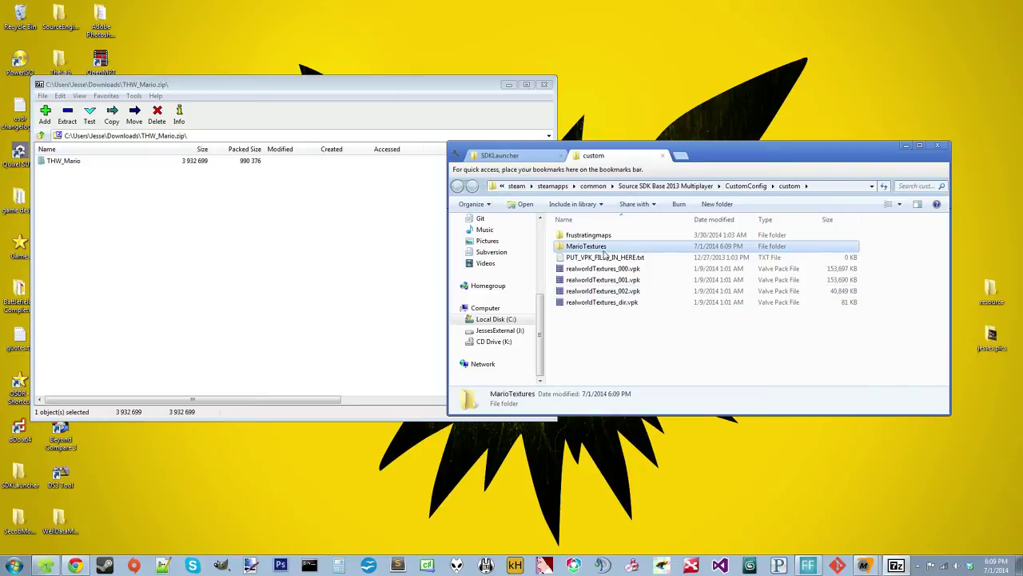
double_click(605, 246)
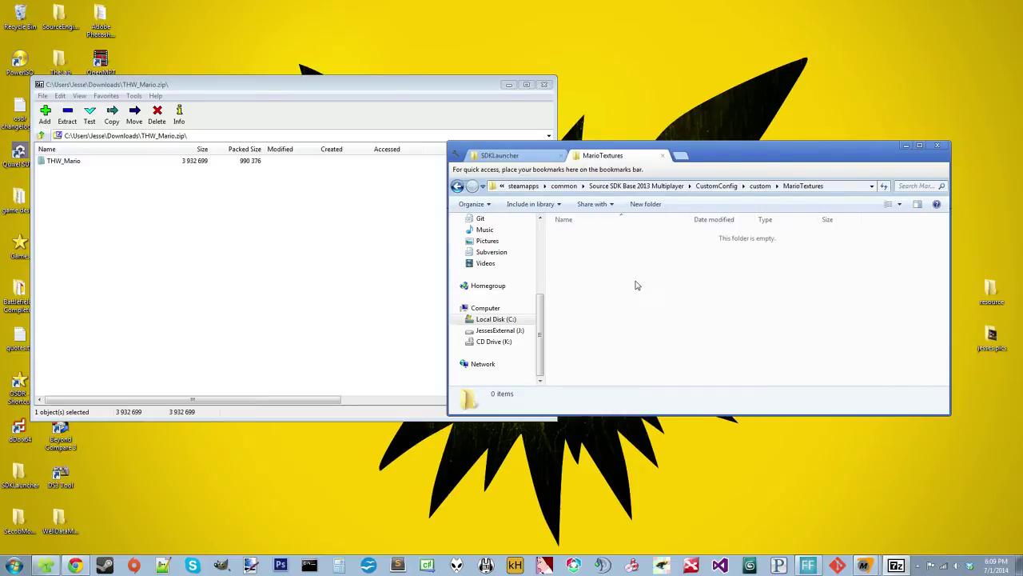
Create an empty materials folder inside MarioTextures and open it.
right_click(606, 251)
mouse_move(712, 498)
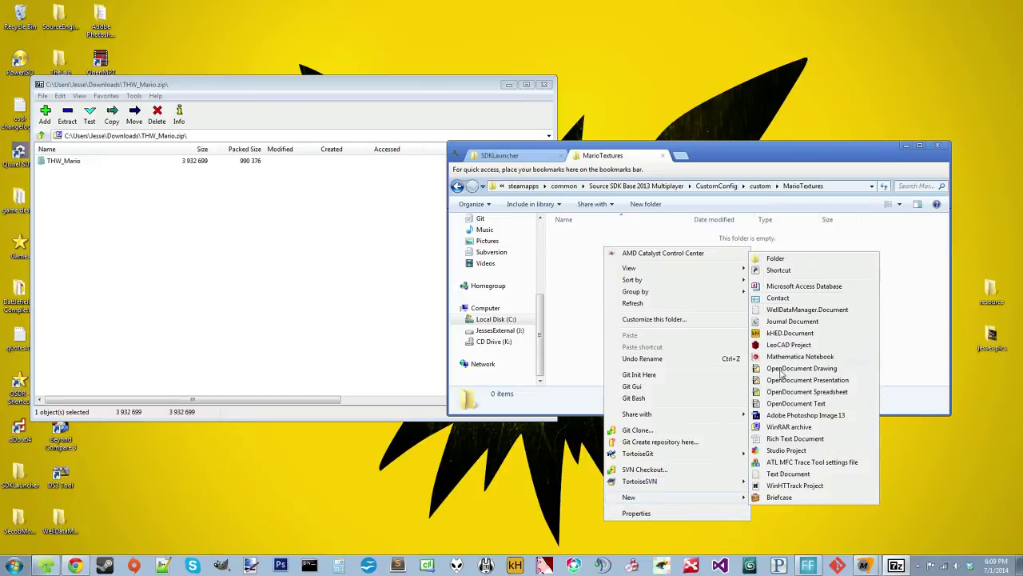
left_click(803, 259)
type("materials")
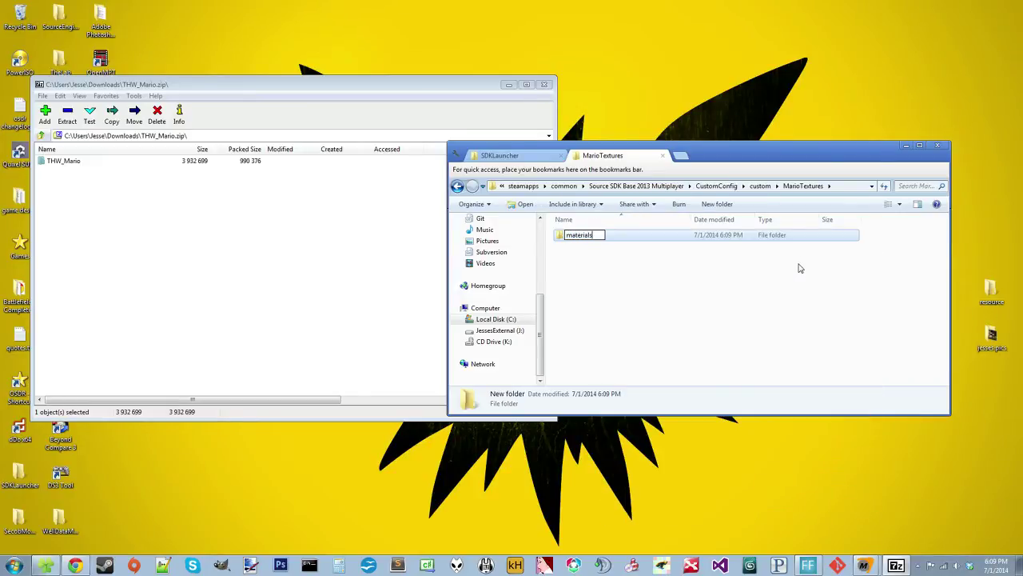
key("Return")
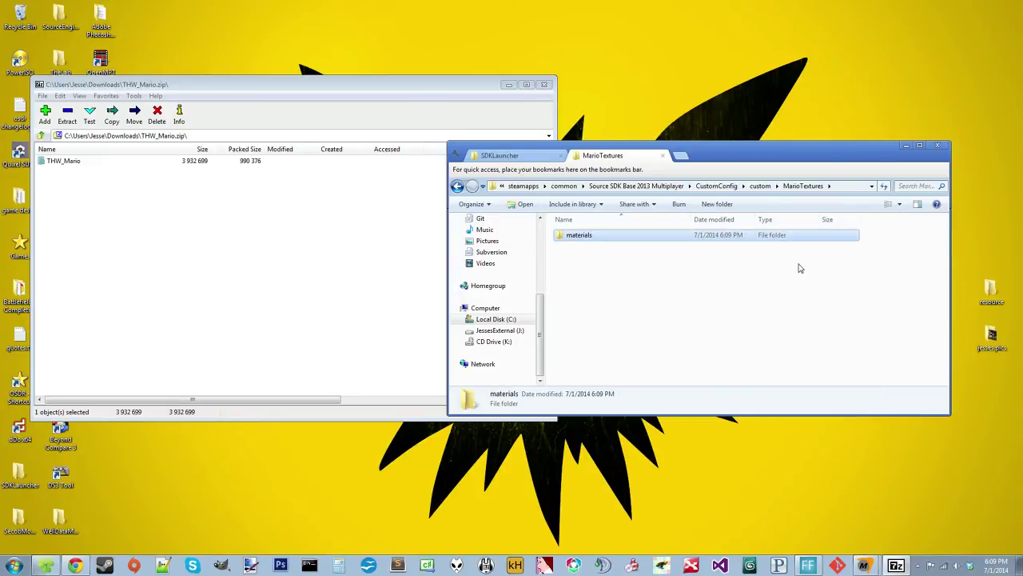
double_click(610, 238)
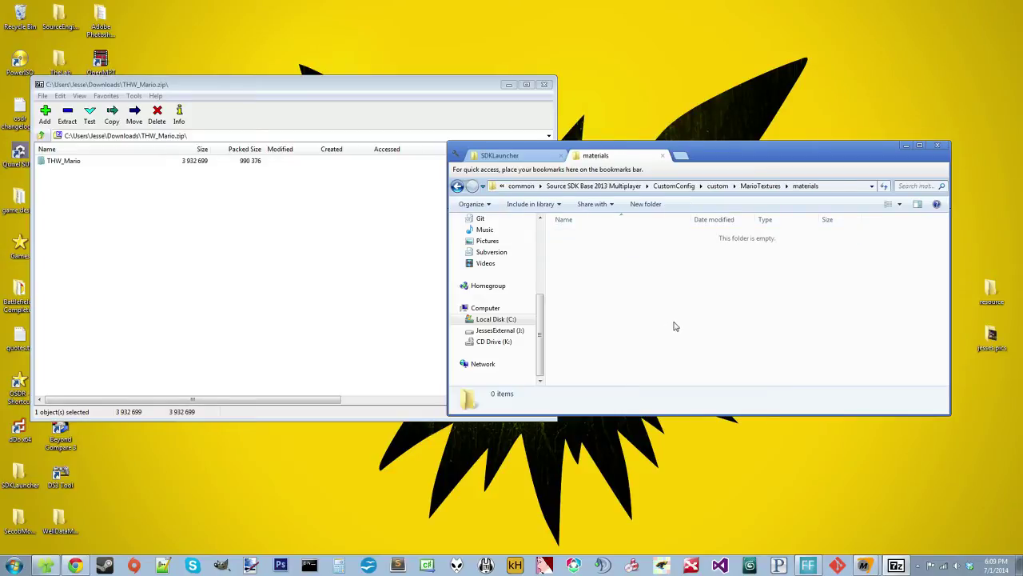
left_click(258, 251)
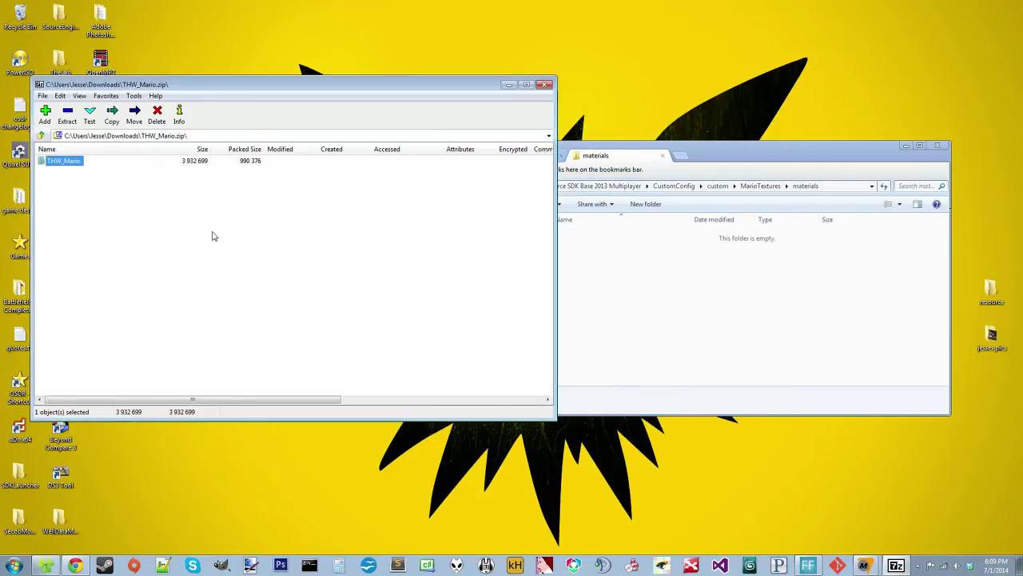
Copy THW_Mario into materials, close 7-Zip, and verify its 132 VMT/VTF files.
left_click_drag(50, 162, 659, 294)
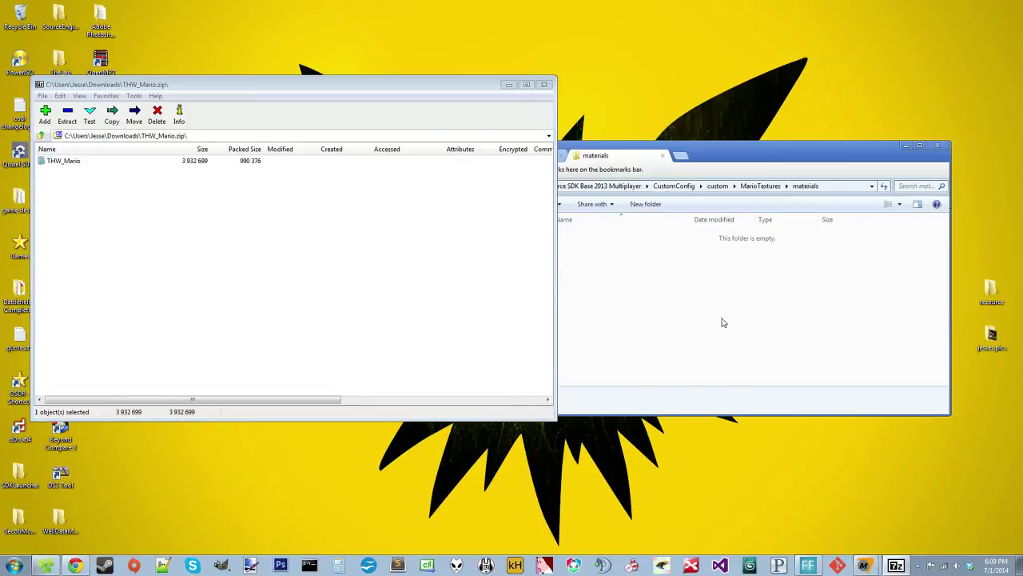
left_click(543, 84)
double_click(582, 235)
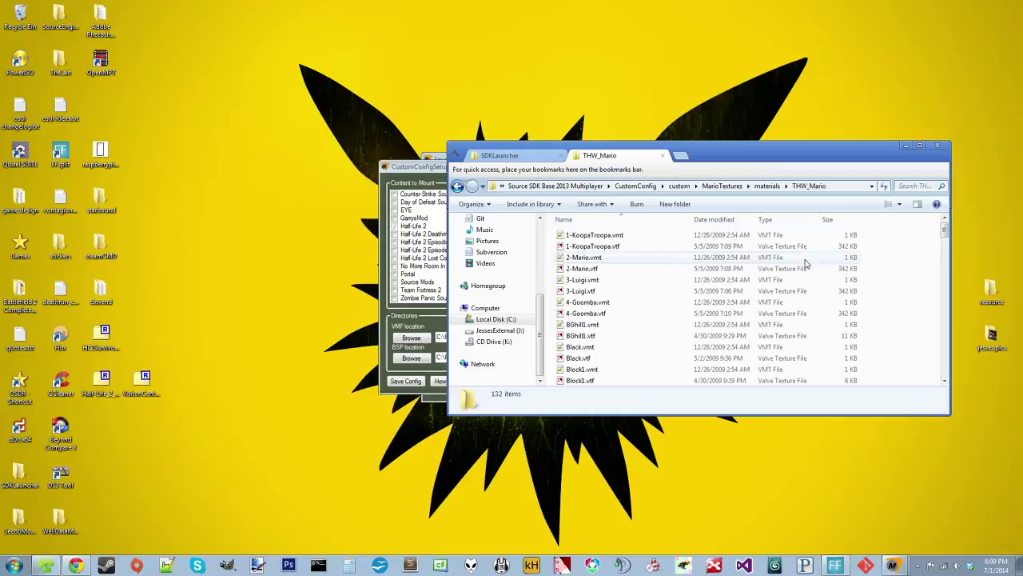
scroll(797, 286, "down", 2)
scroll(796, 285, "down", 20)
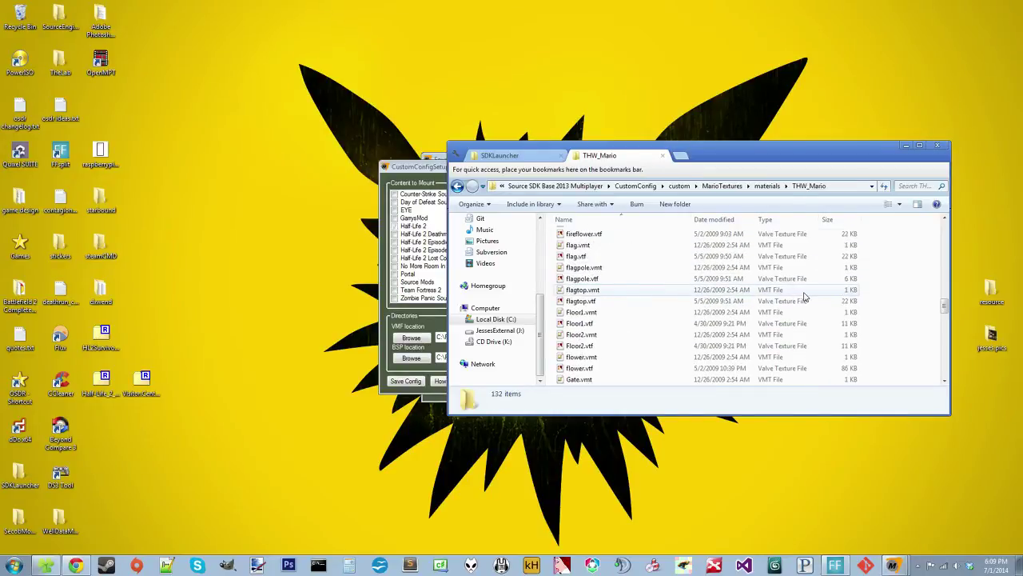
scroll(817, 313, "up", 20)
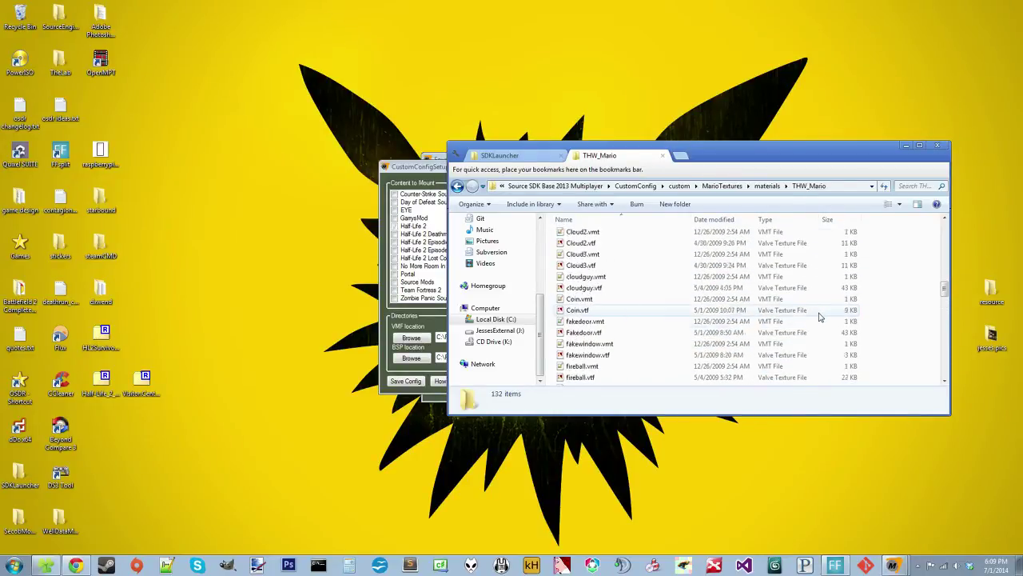
left_click(769, 185)
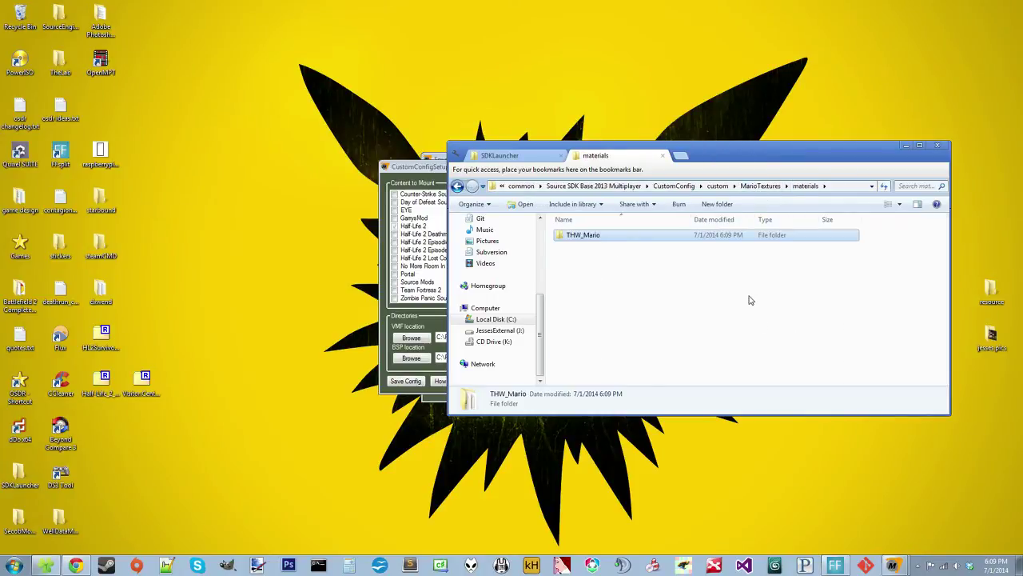
Add a models folder beside materials inside MarioTextures.
left_click(760, 186)
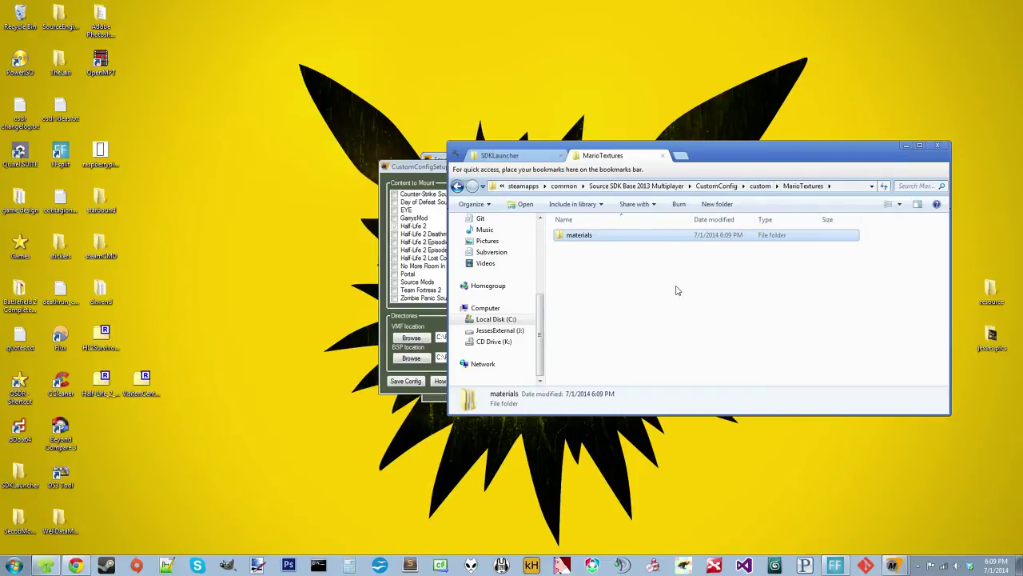
right_click(569, 262)
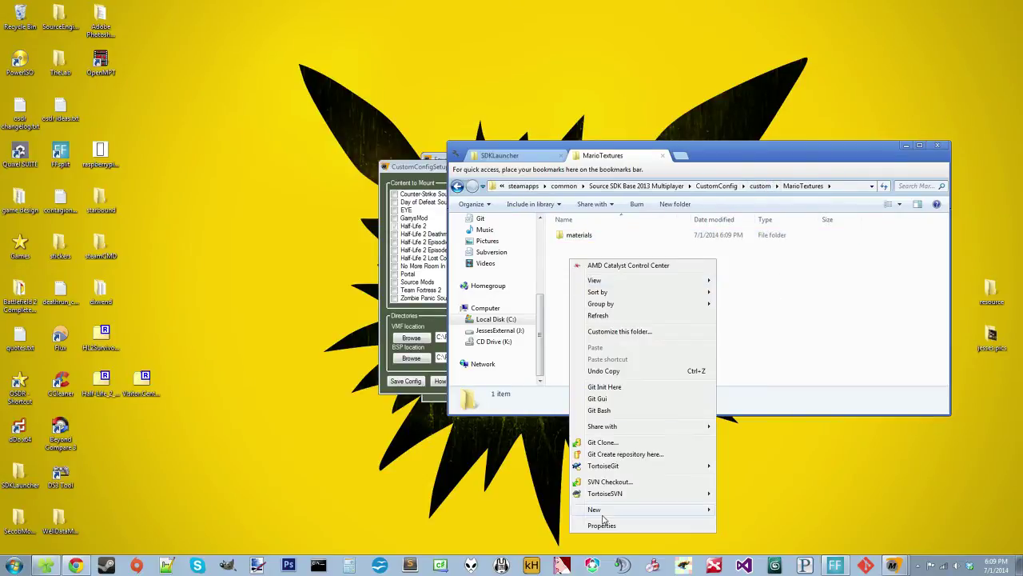
mouse_move(604, 512)
left_click(743, 271)
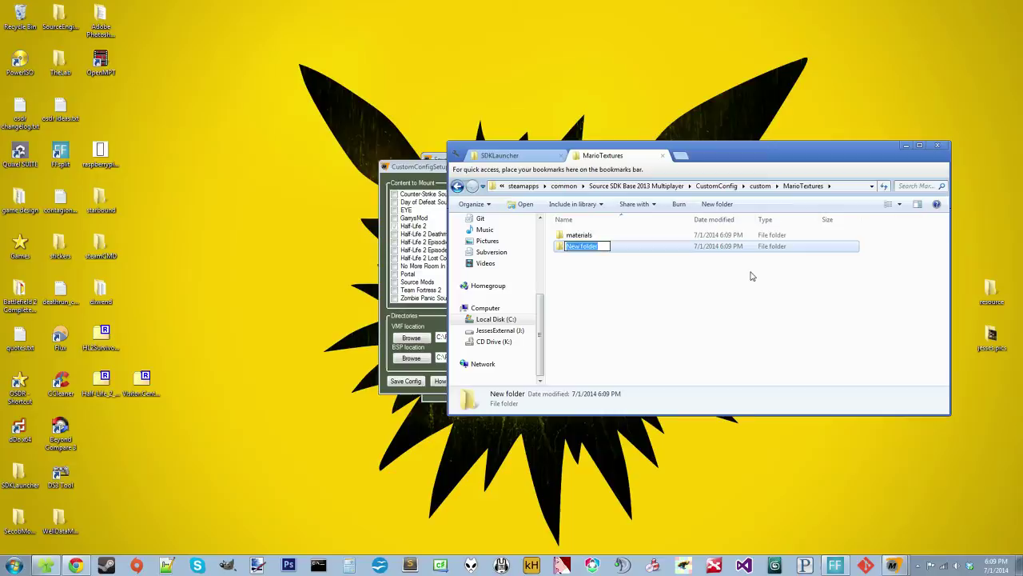
type("models")
key("Return")
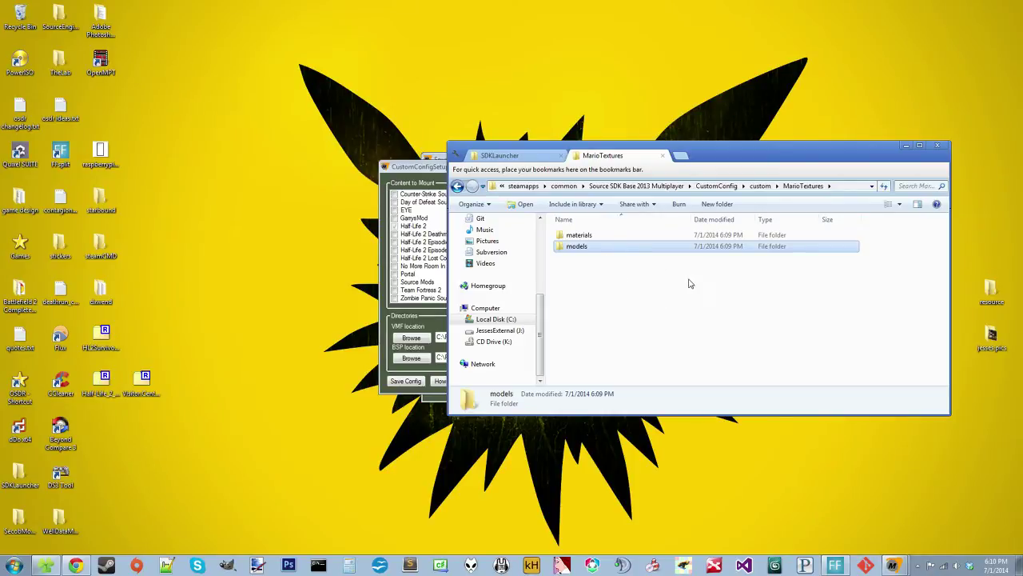
Mount Counter-Strike Source content, choose halflife2.fgd, and save the custom config.
left_click(760, 186)
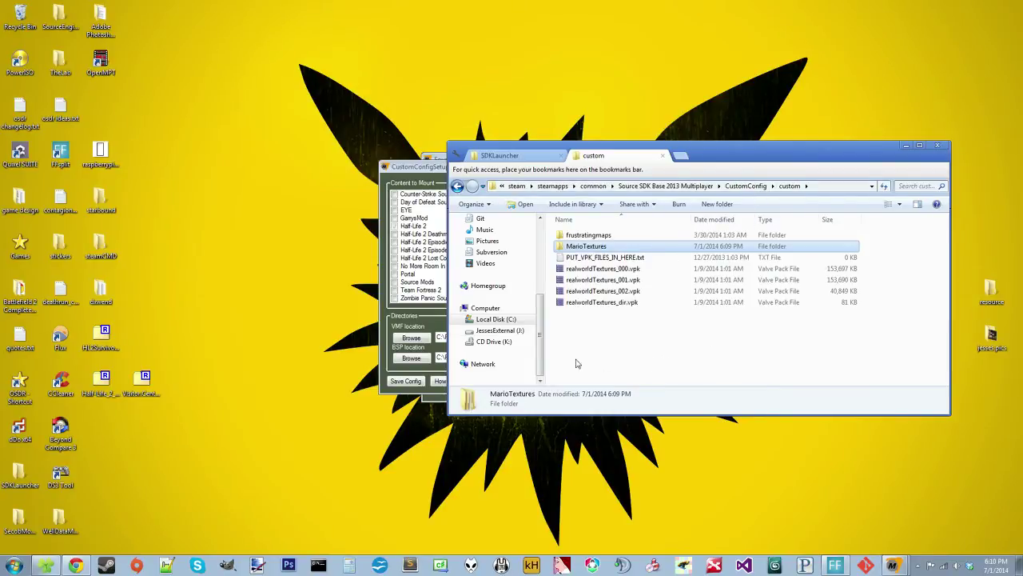
left_click(427, 172)
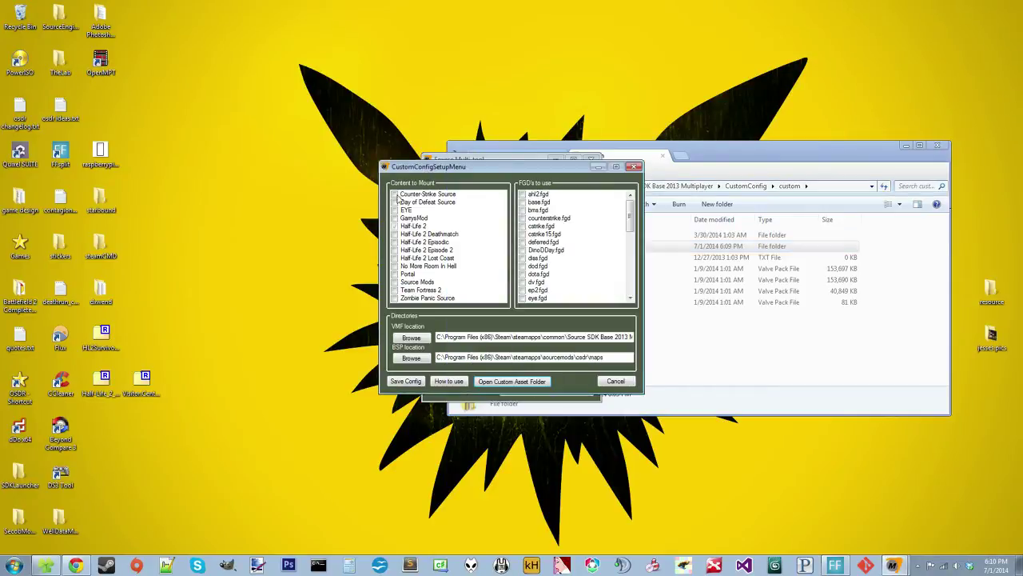
left_click(397, 194)
left_click(531, 202)
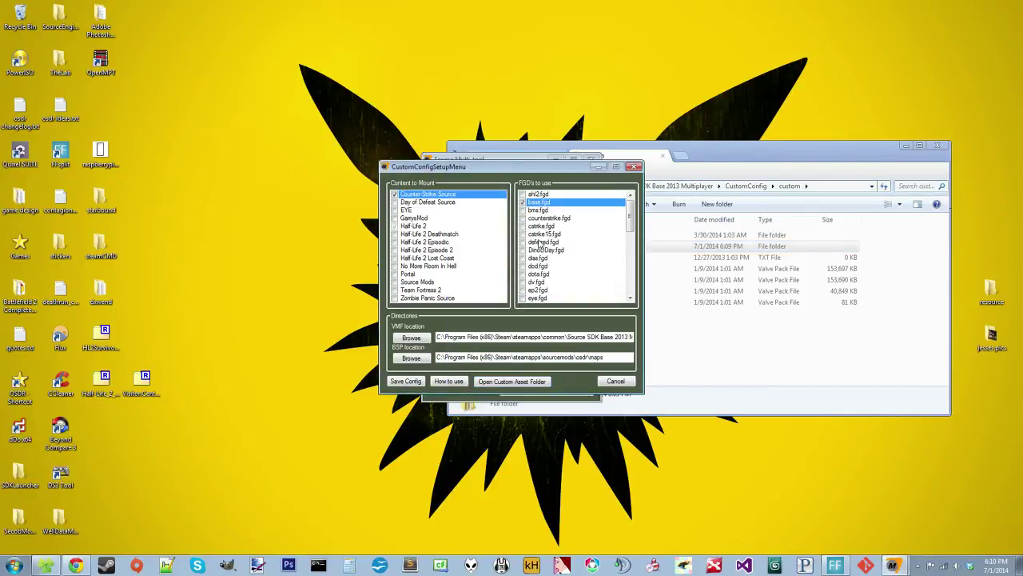
scroll(544, 252, "down", 3)
scroll(549, 258, "down", 1)
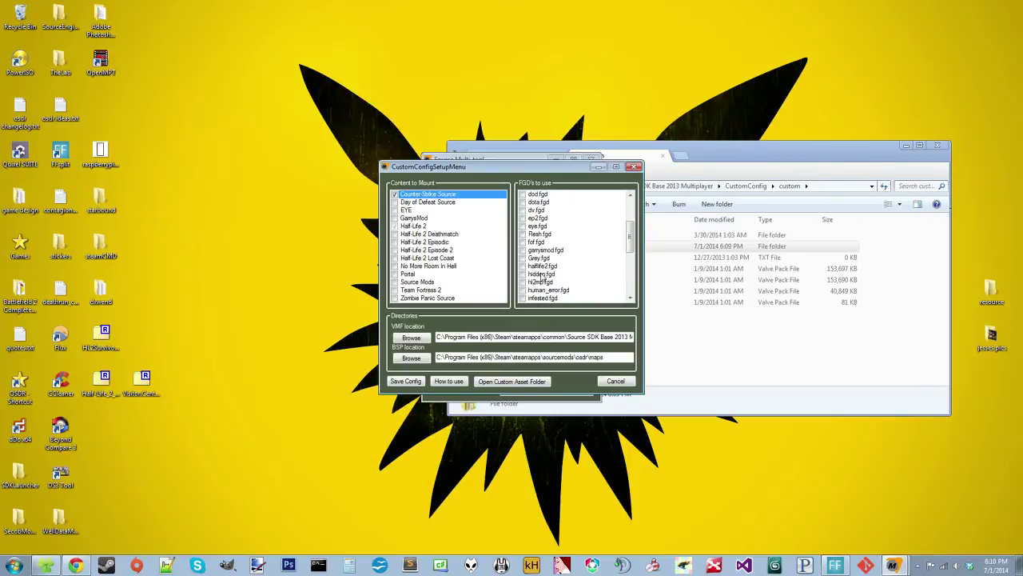
left_click(522, 266)
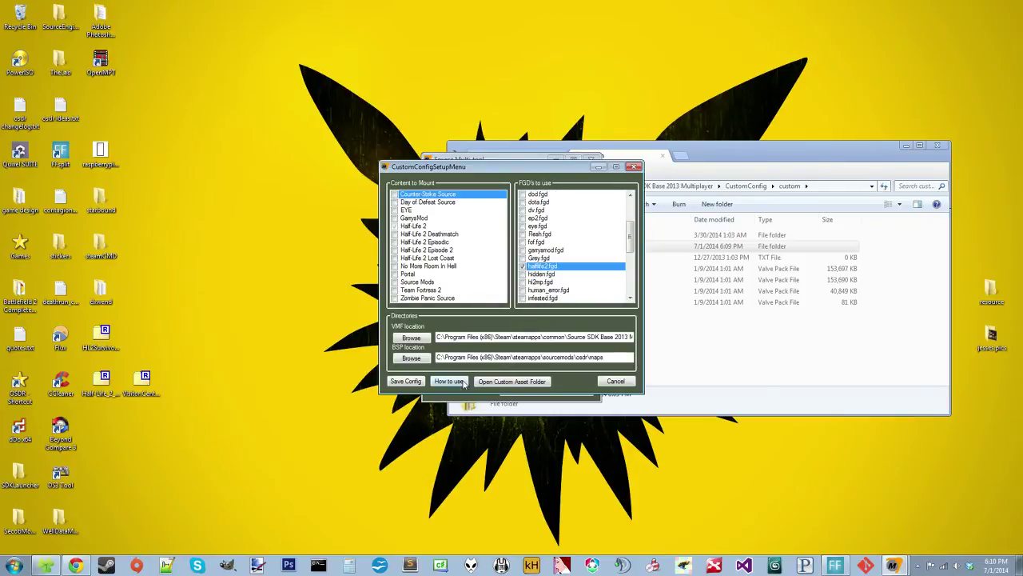
left_click(406, 381)
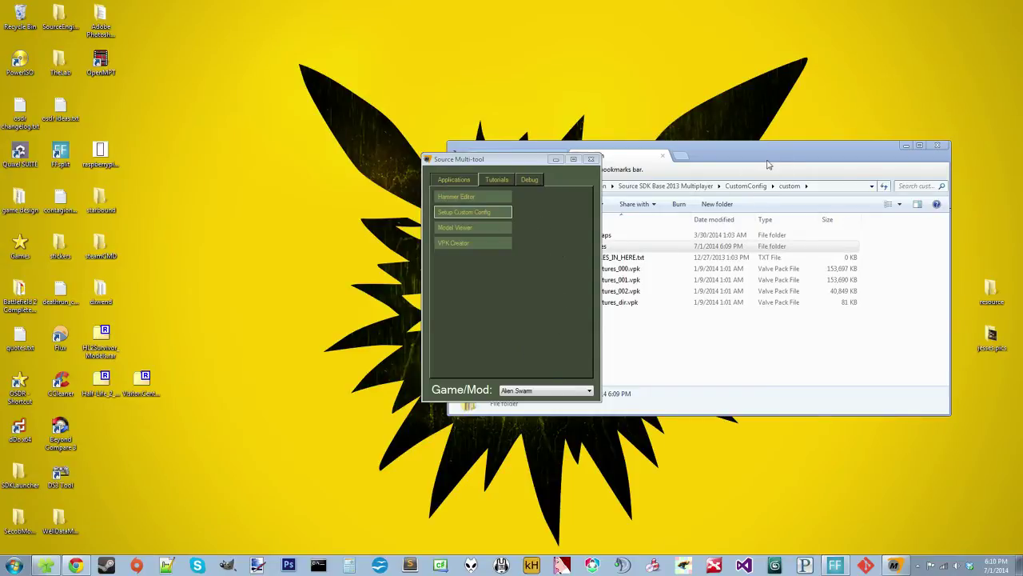
Browse Explorer into the customConfig\custom folder.
left_click_drag(767, 149, 765, 148)
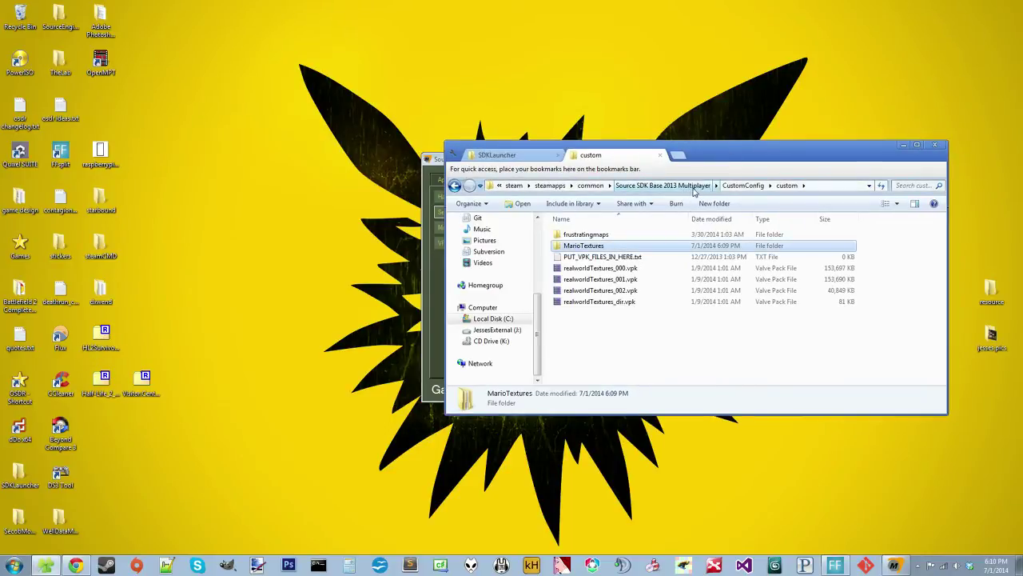
left_click(696, 188)
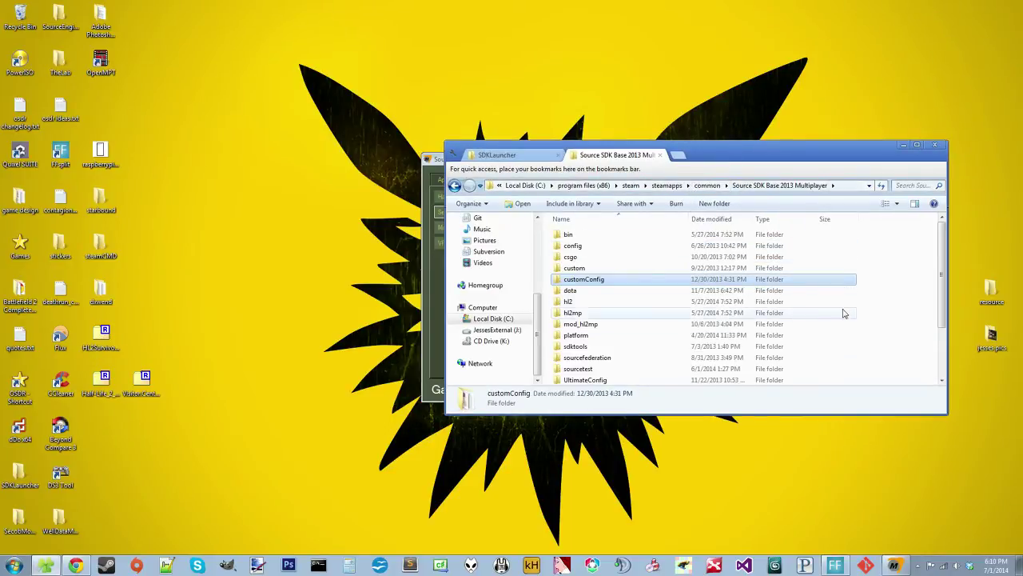
double_click(606, 282)
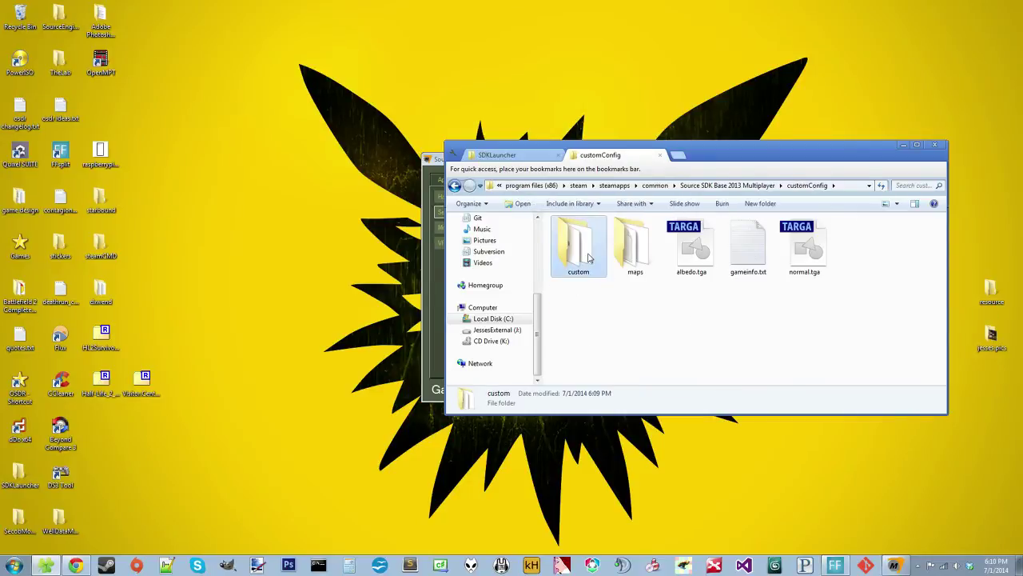
double_click(588, 254)
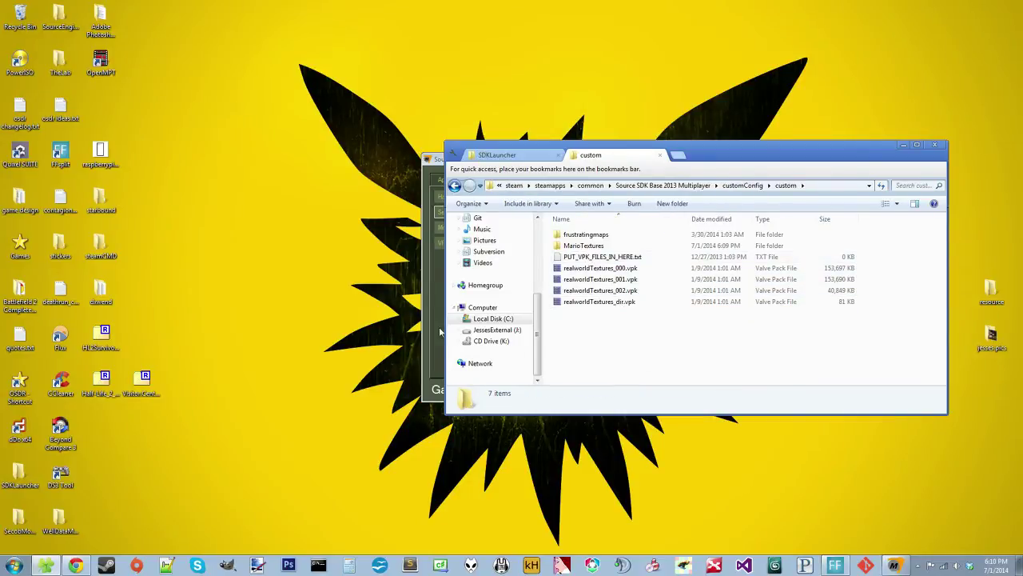
Change the Game/Mod selection from Alien Swarm to Custom Config.
left_click(430, 303)
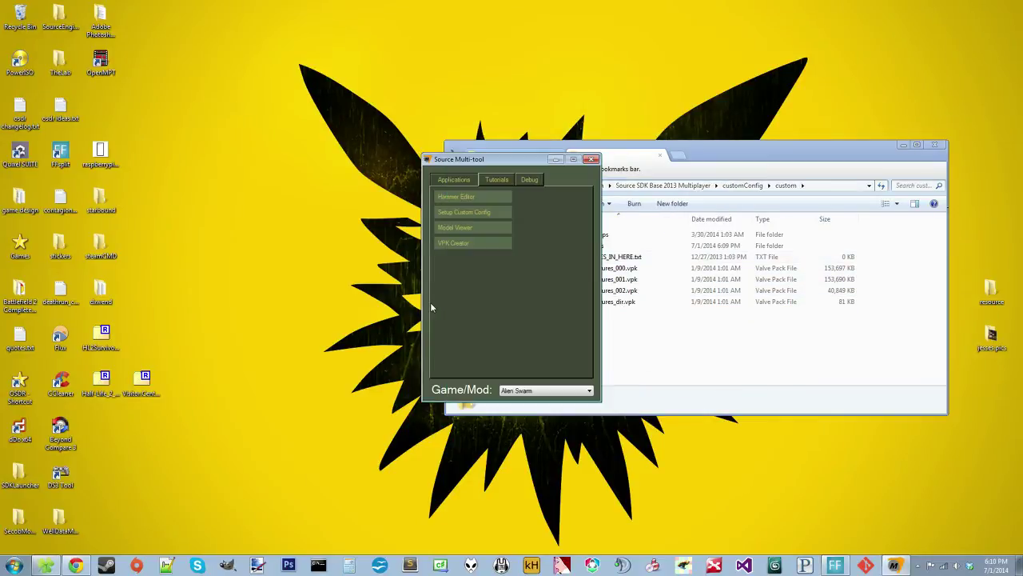
left_click(525, 393)
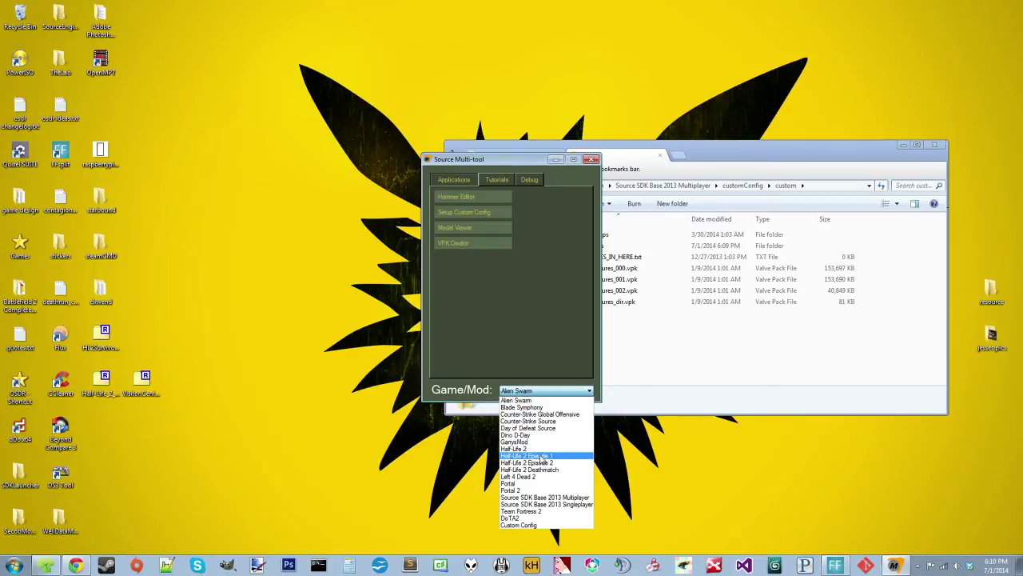
left_click(531, 530)
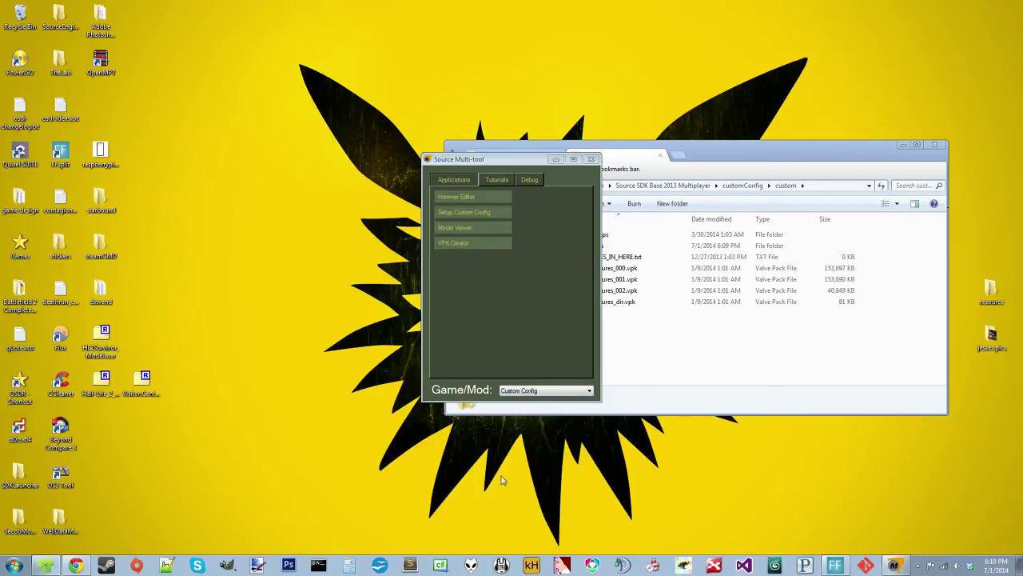
Launch Hammer Editor for Custom Config, dismissing the run-after-compile warning.
left_click(492, 196)
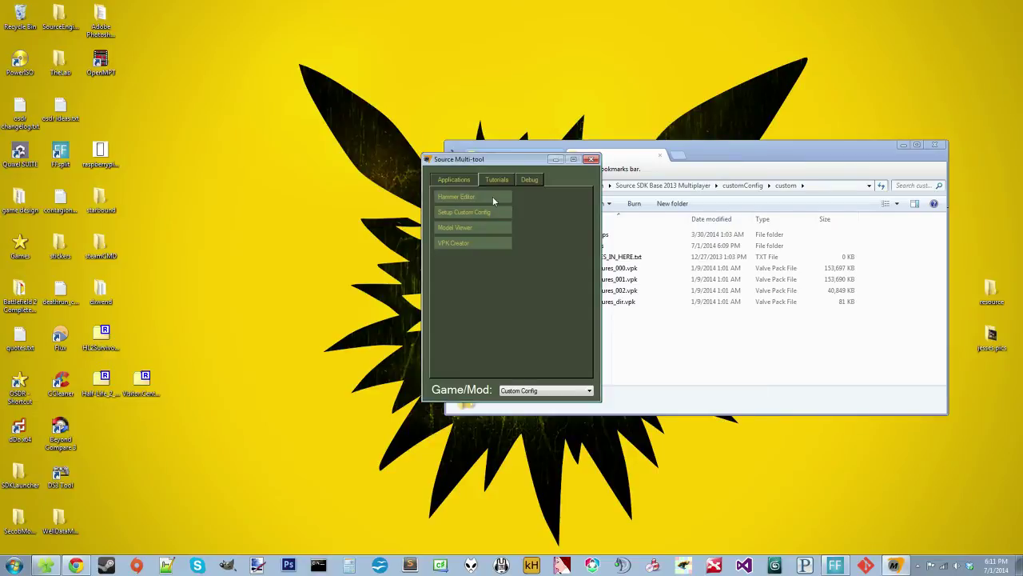
left_click(484, 197)
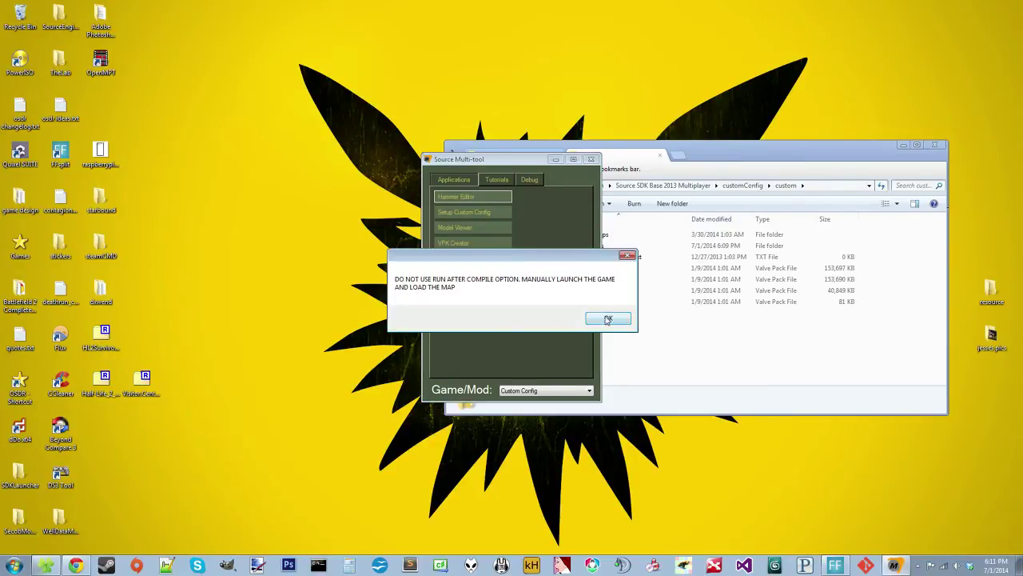
left_click(608, 319)
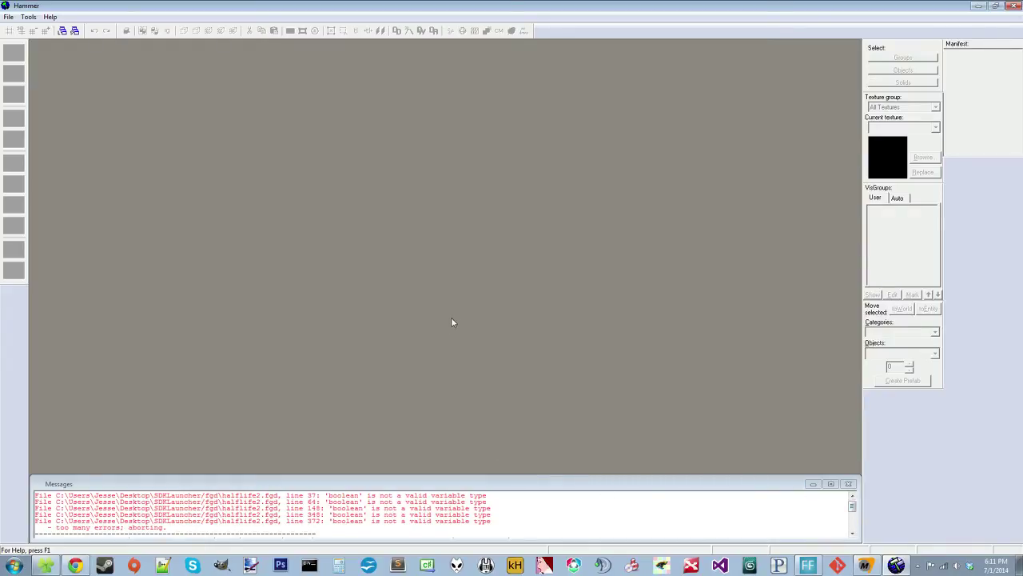
Start a new map and make thw_mario/1-koopatroopa the current texture.
key("ctrl+n")
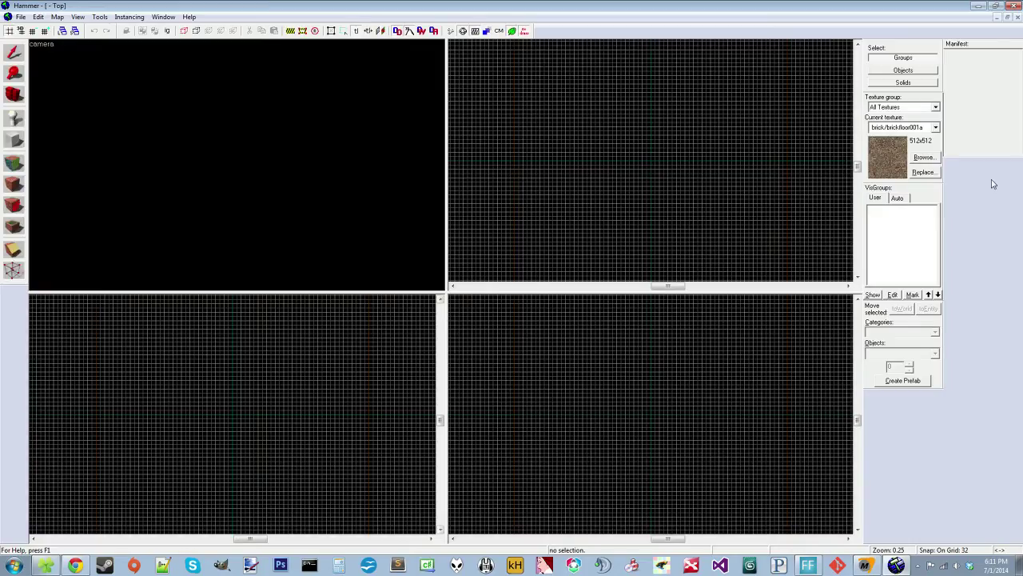
left_click(924, 157)
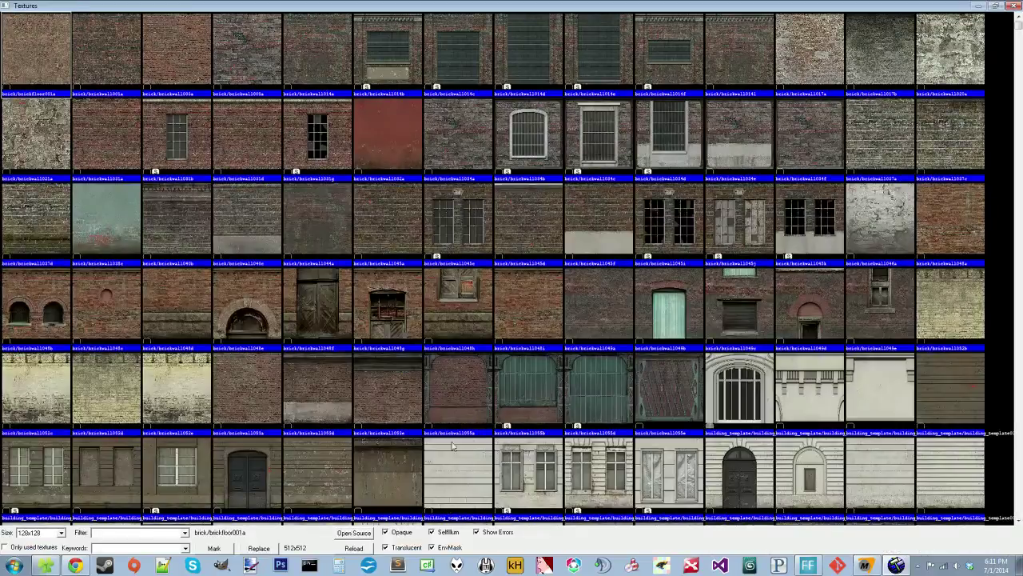
type("mario")
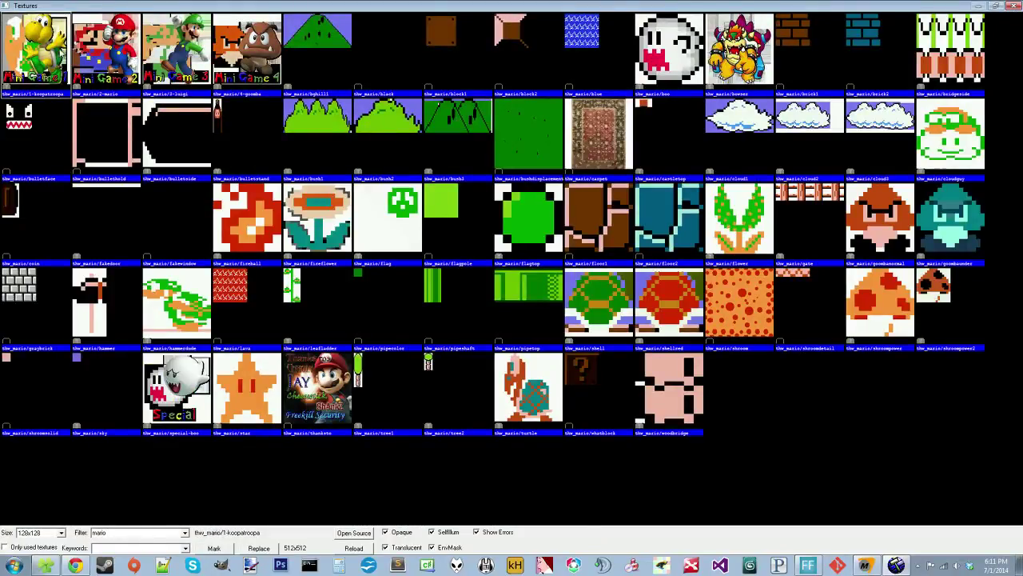
double_click(51, 54)
Draw an 800×576 block in Top view and view its koopa troopa texture in the camera.
left_click(14, 140)
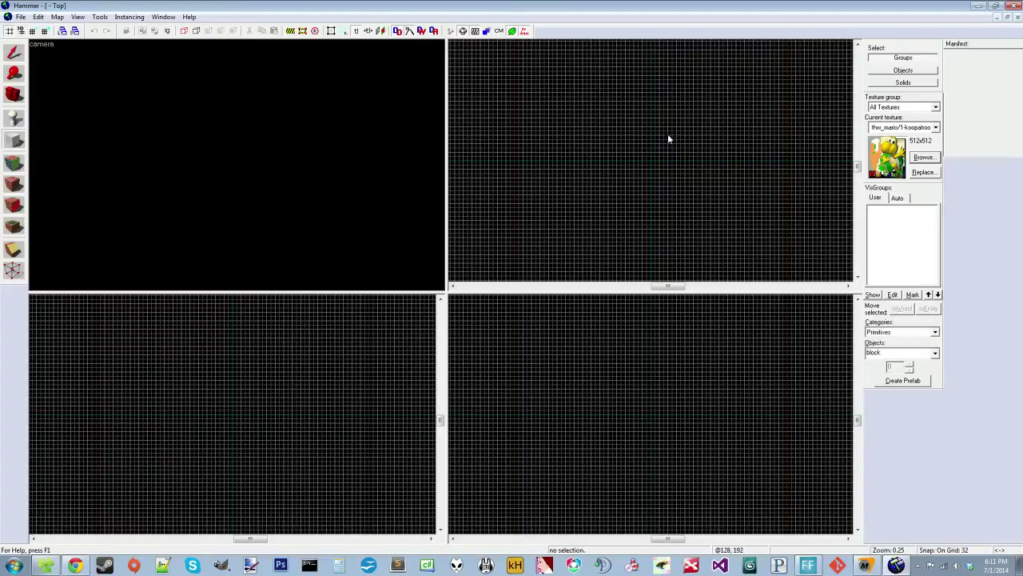
left_click_drag(643, 140, 749, 216)
key("Return")
left_click(14, 52)
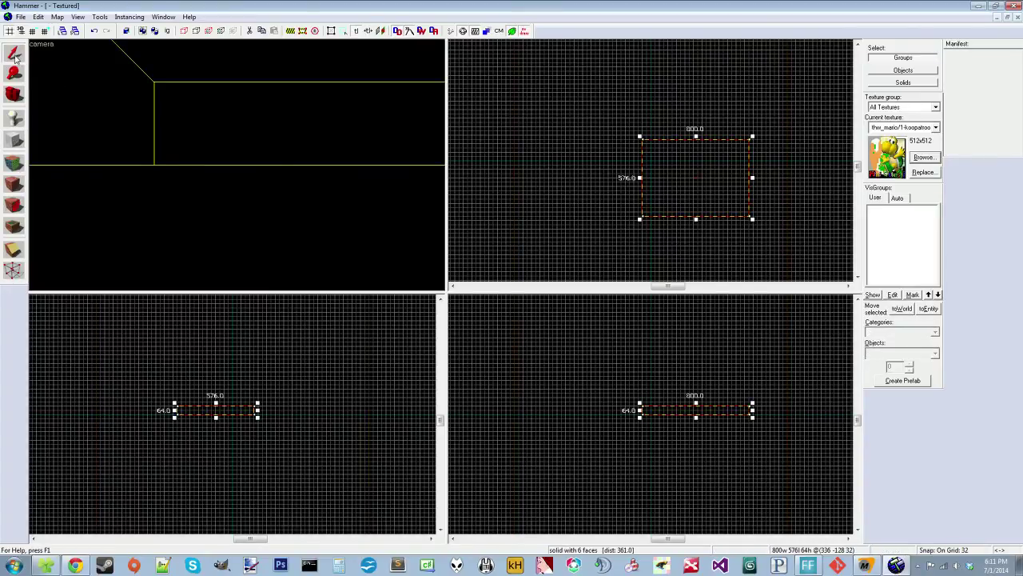
key("z")
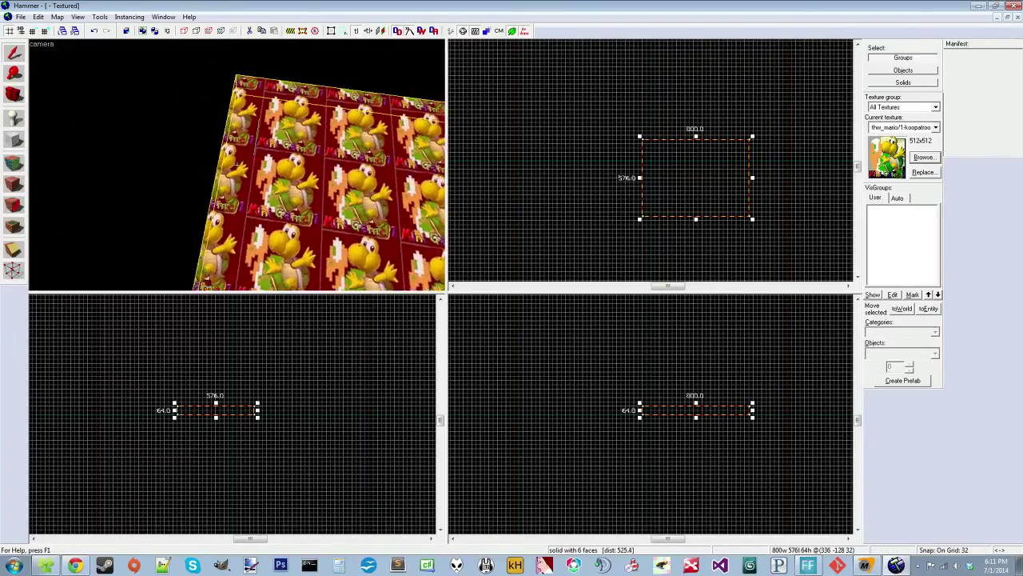
key("z")
left_click(266, 69)
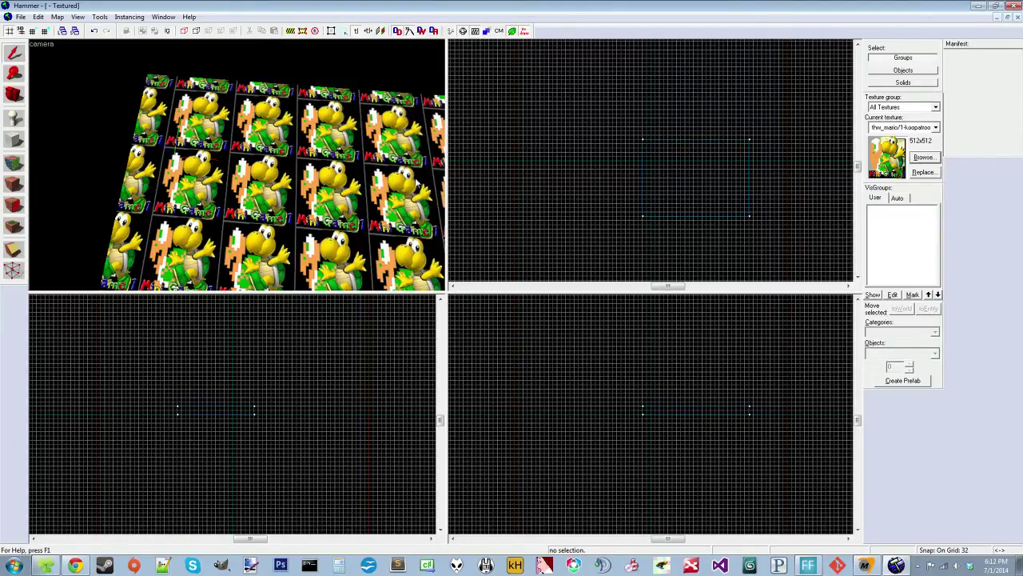
Close Hammer without saving the map and bring Windows Explorer forward.
left_click(1012, 5)
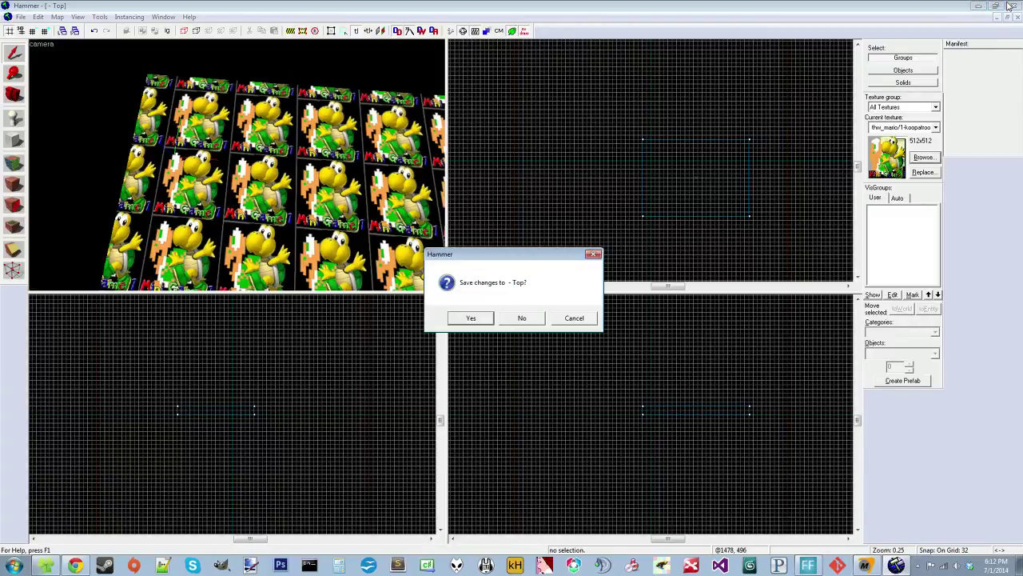
left_click(523, 319)
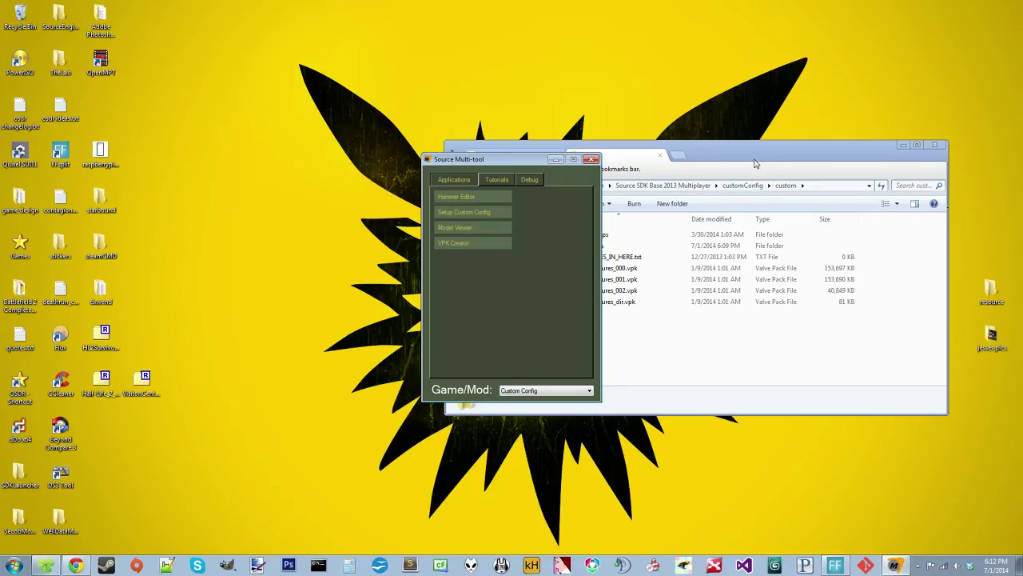
left_click(754, 163)
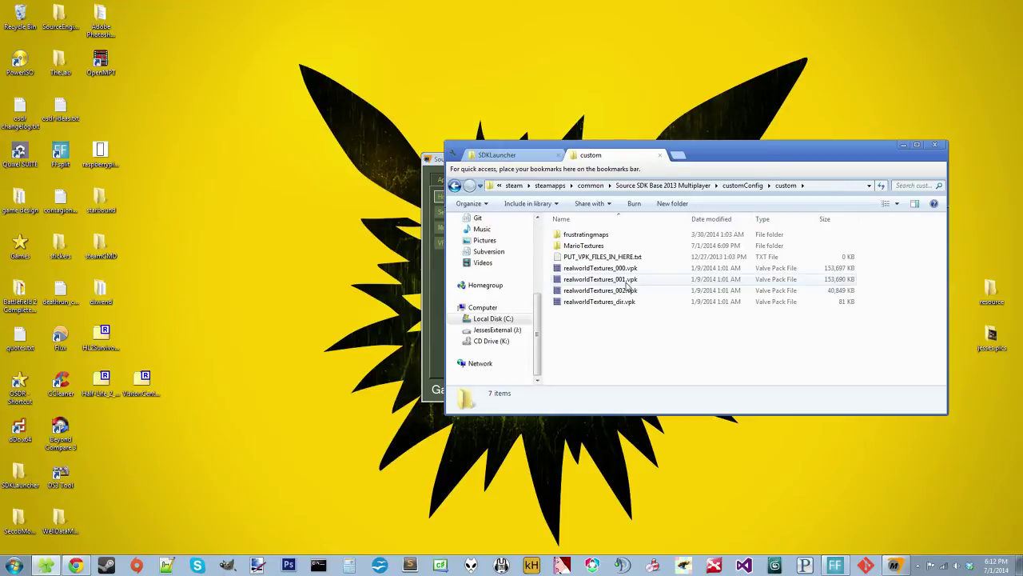
Check the materials and models folders inside MarioTextures, then return to the custom folder.
double_click(583, 246)
left_click(455, 186)
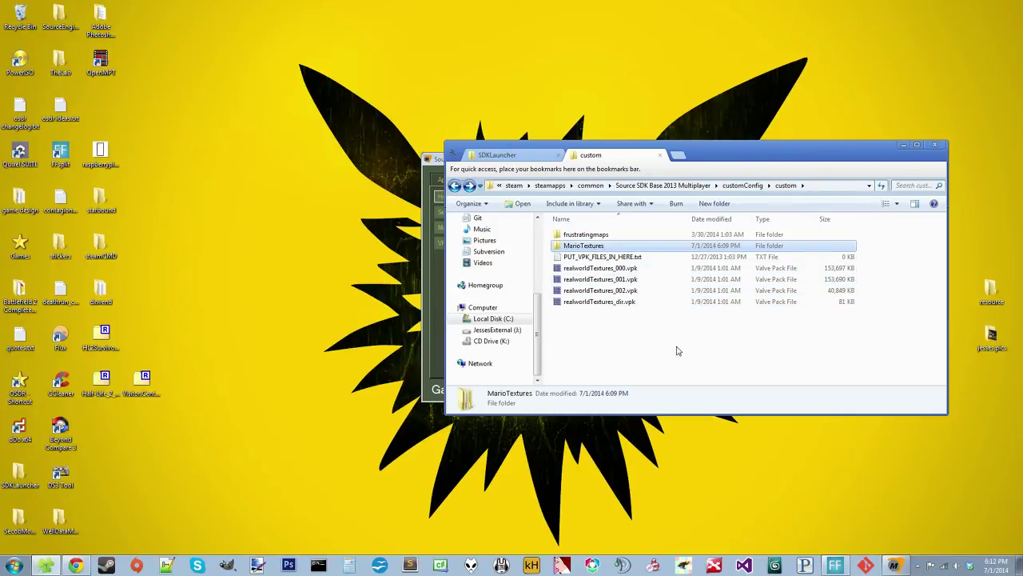
key("Return")
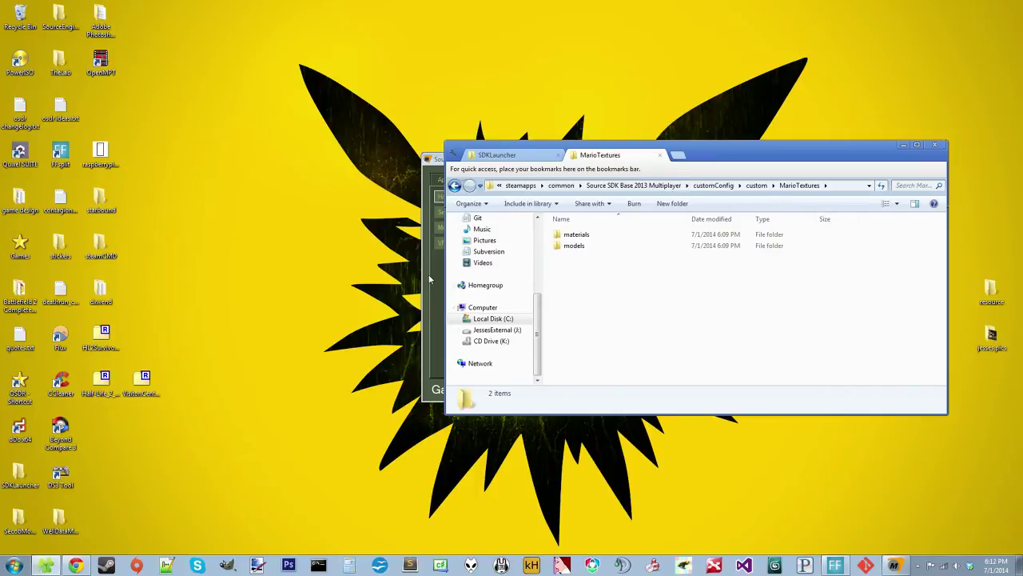
left_click(428, 274)
left_click(646, 251)
left_click(758, 185)
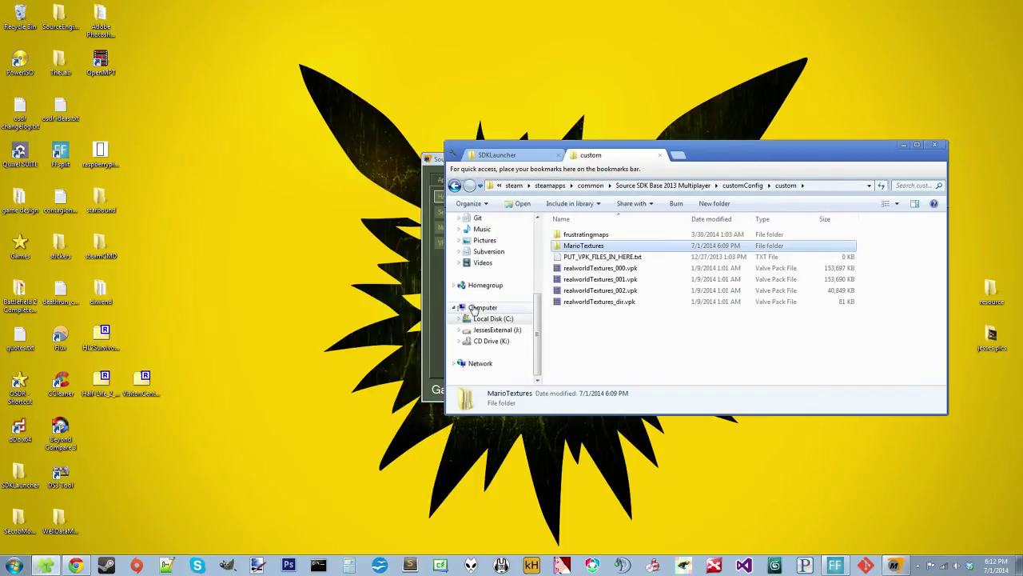
Open the VPK Creator and place it beside the file browser.
left_click(429, 286)
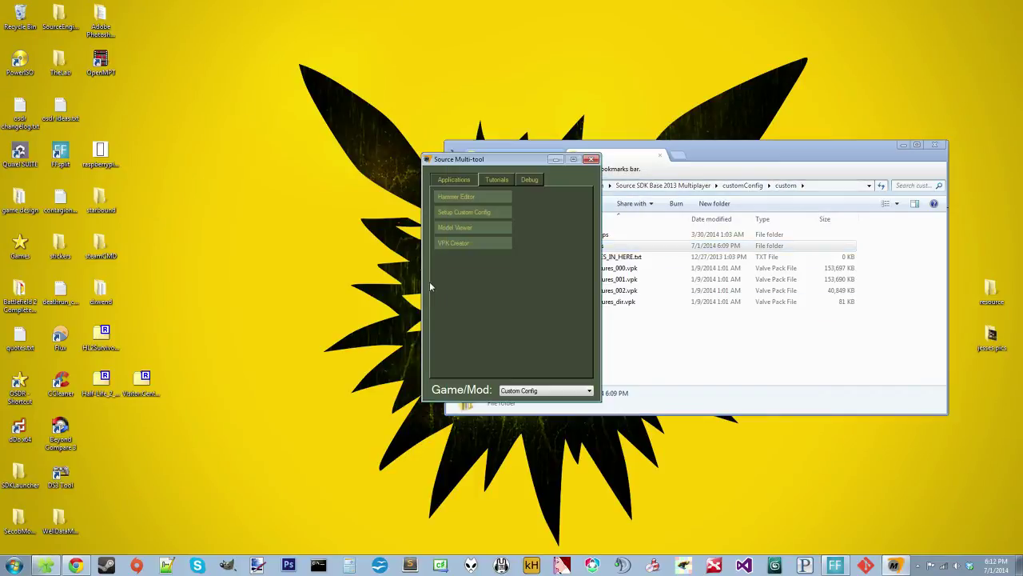
left_click(465, 243)
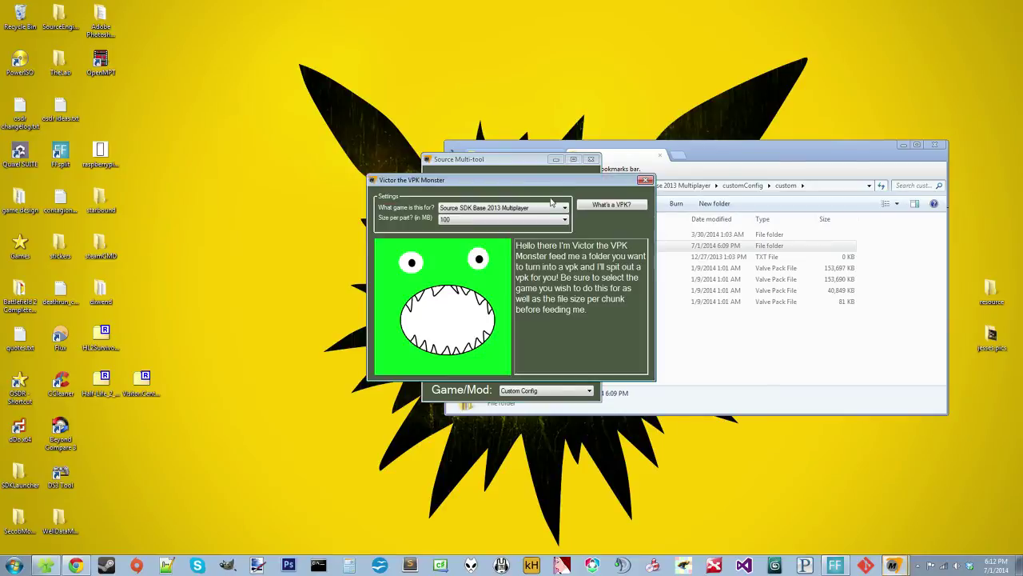
left_click_drag(579, 169, 440, 161)
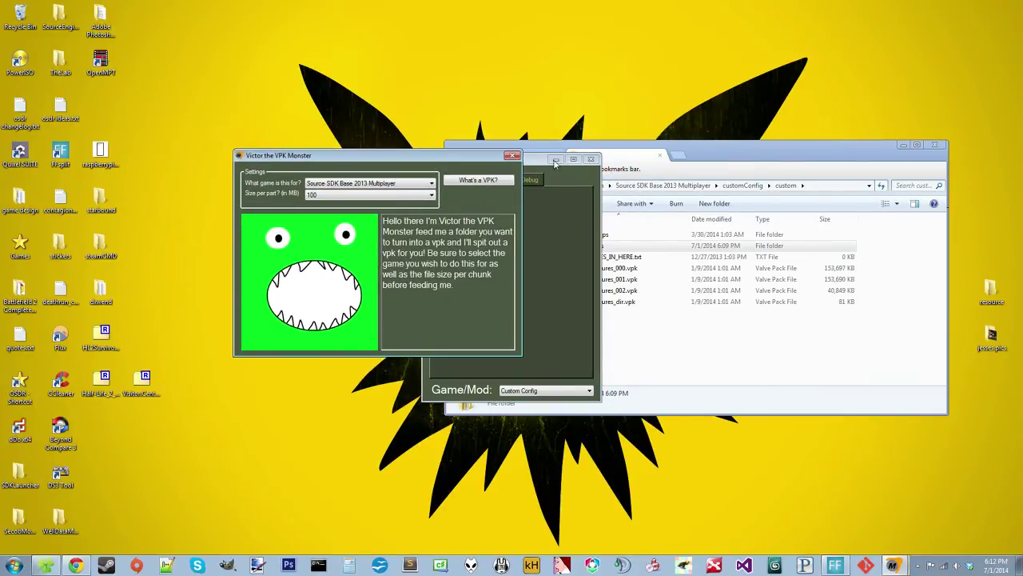
left_click_drag(740, 145, 863, 147)
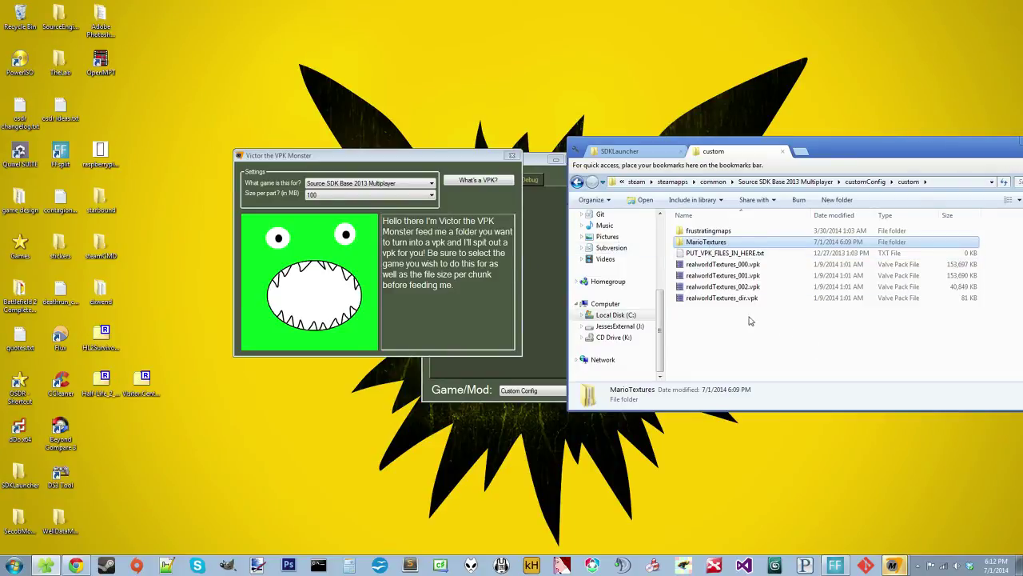
Target Source SDK Base 2013 Multiplayer with size 100, then select the MarioTextures folder.
left_click(430, 183)
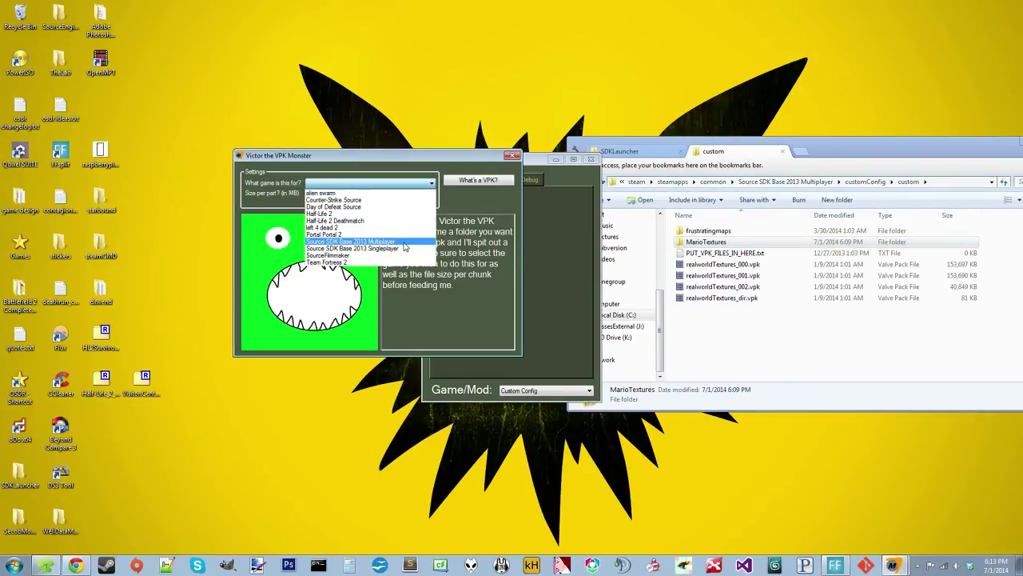
left_click(404, 242)
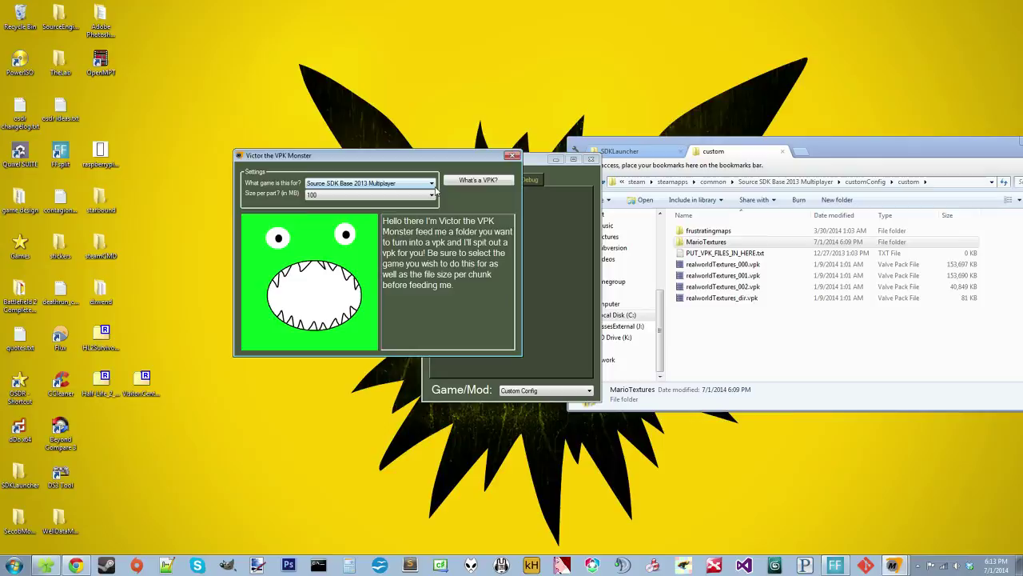
left_click(432, 184)
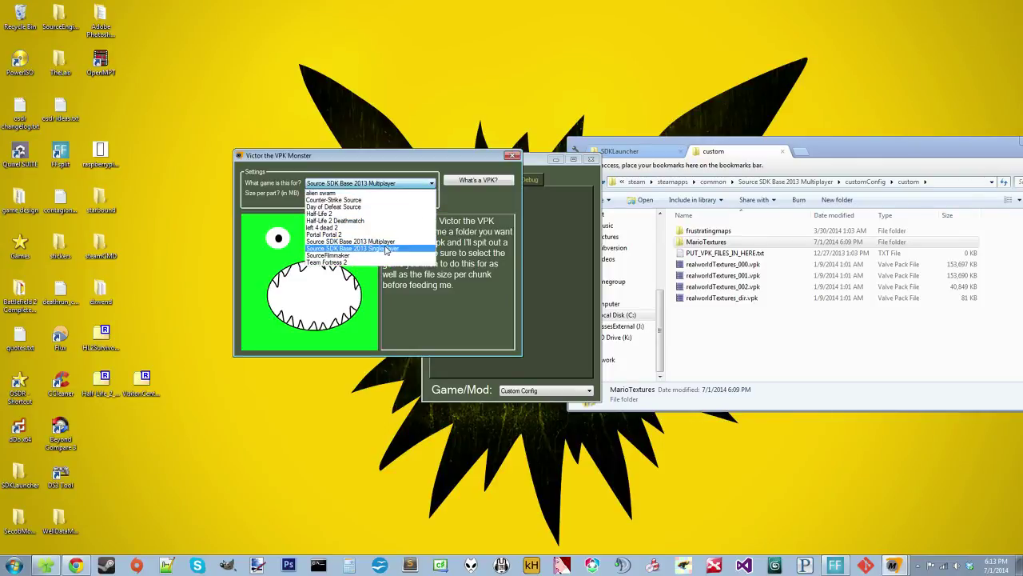
left_click(381, 242)
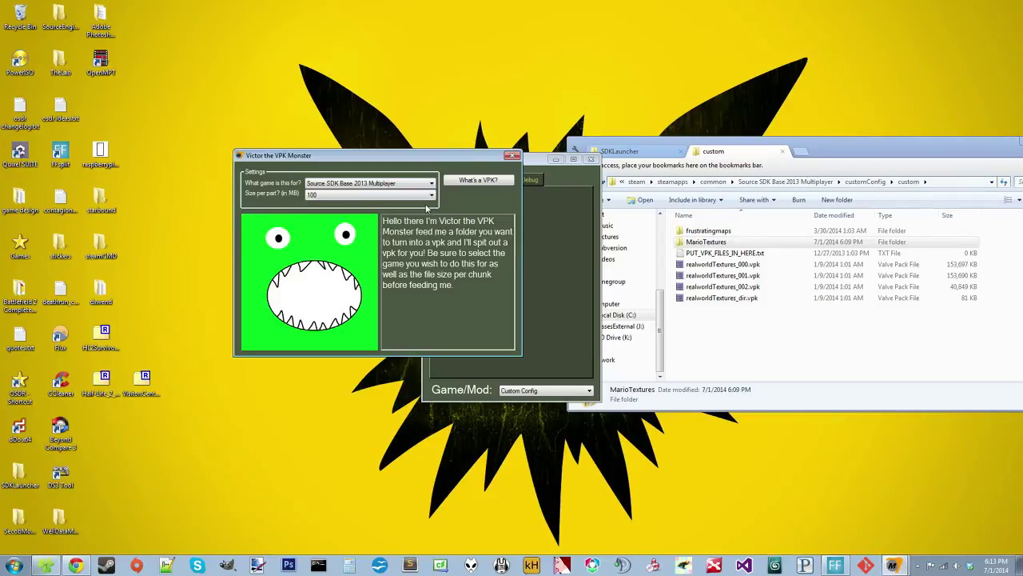
left_click(704, 241)
Check MarioTextures' size in Properties, then drag the folder onto the VPK Monster.
right_click(706, 369)
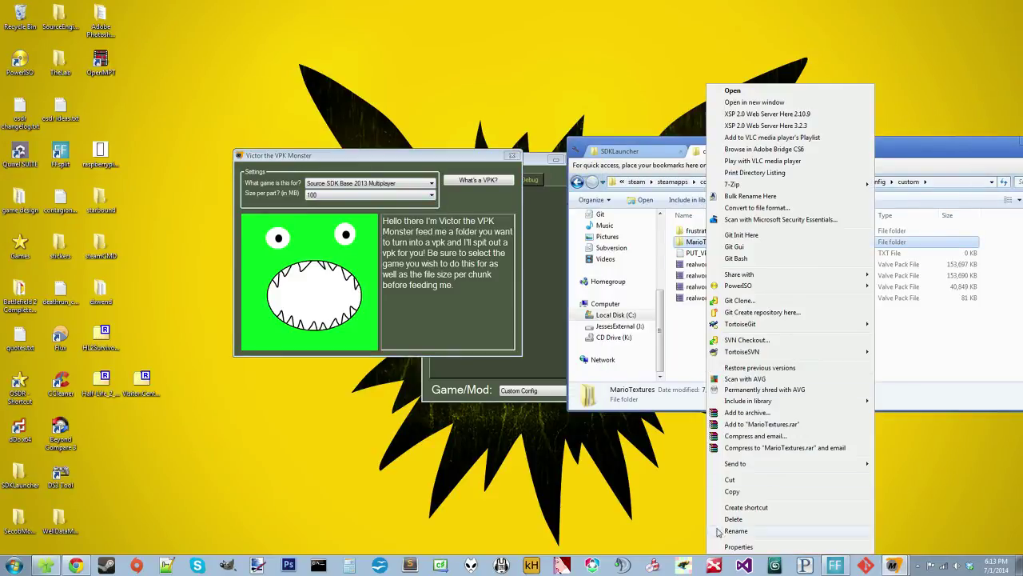
left_click(729, 547)
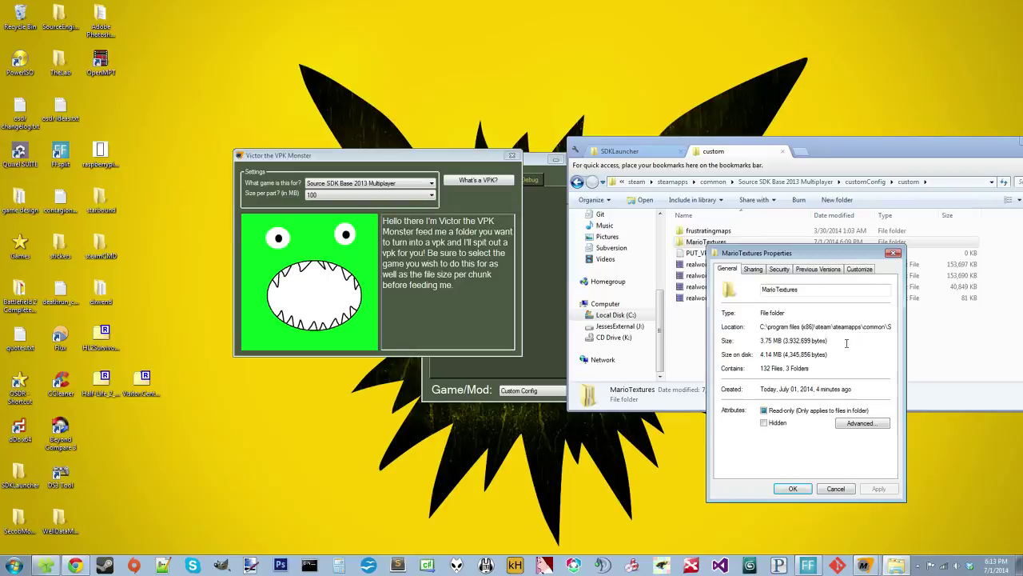
left_click(893, 253)
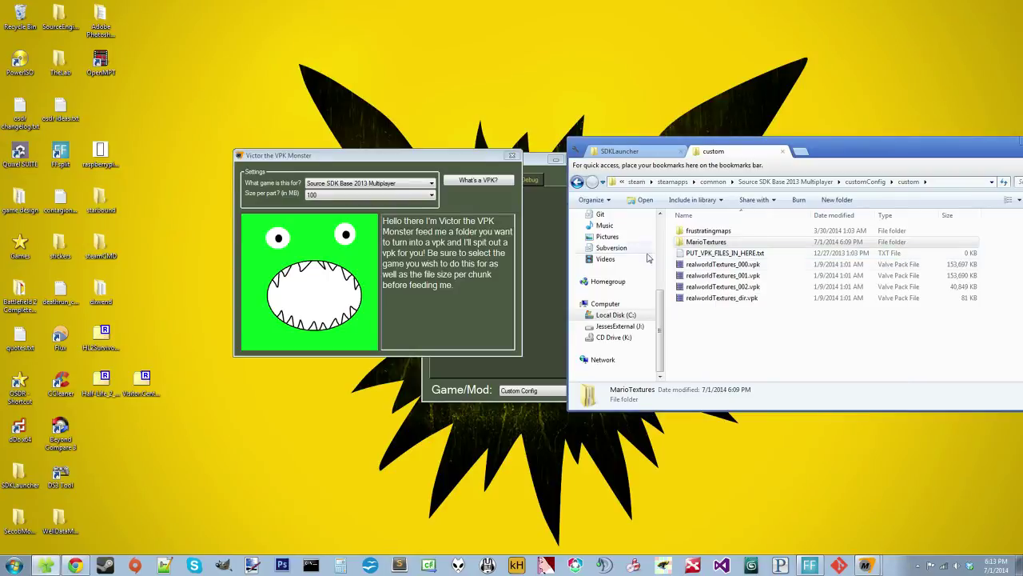
left_click(484, 208)
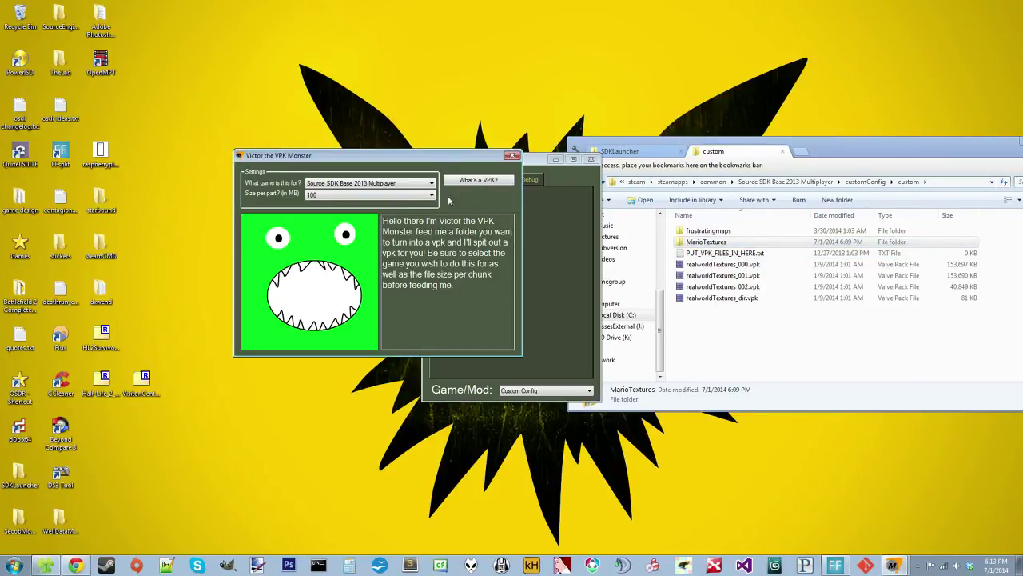
left_click_drag(706, 241, 336, 271)
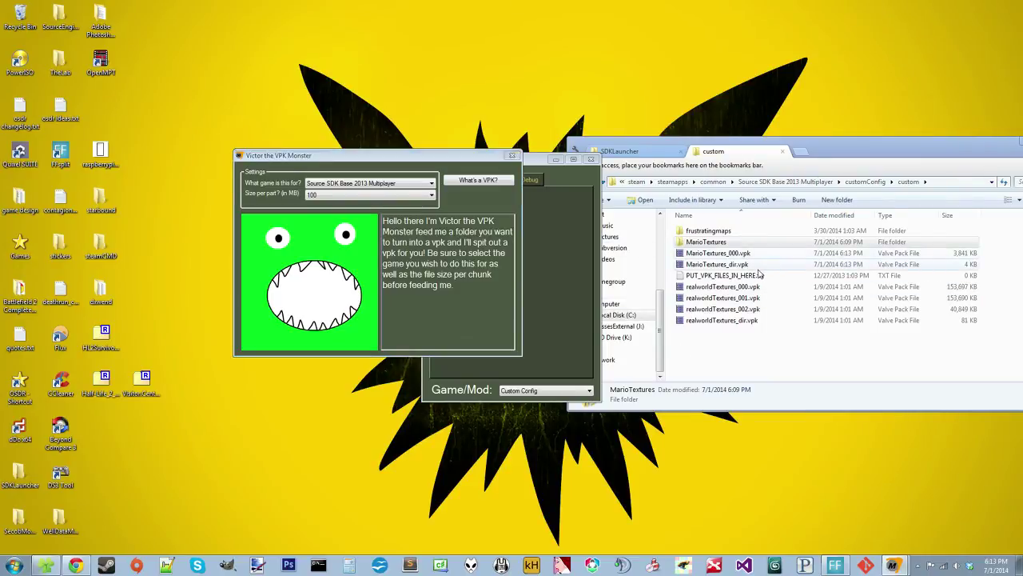
Compare the sizes of MarioTextures_000.vpk and MarioTextures_dir.vpk with realworldTextures_000.vpk.
left_click(718, 252)
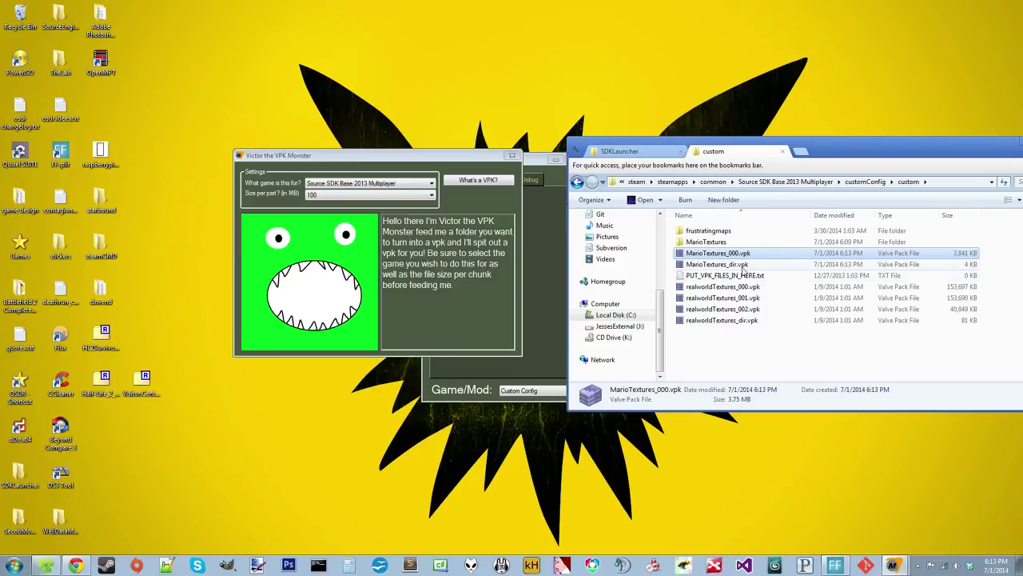
left_click(743, 264)
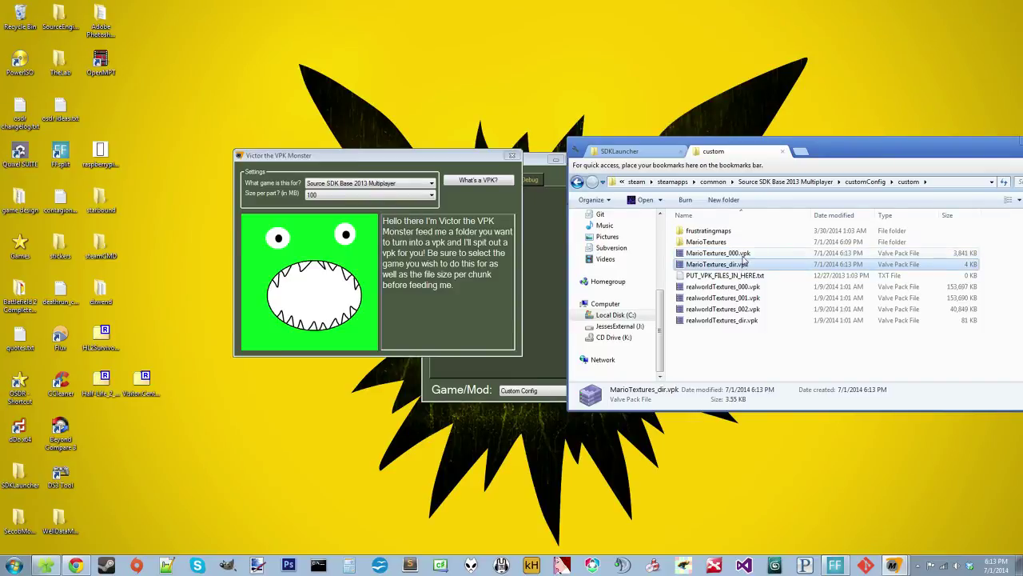
left_click(743, 253)
left_click(743, 274)
left_click(743, 264)
left_click(744, 255)
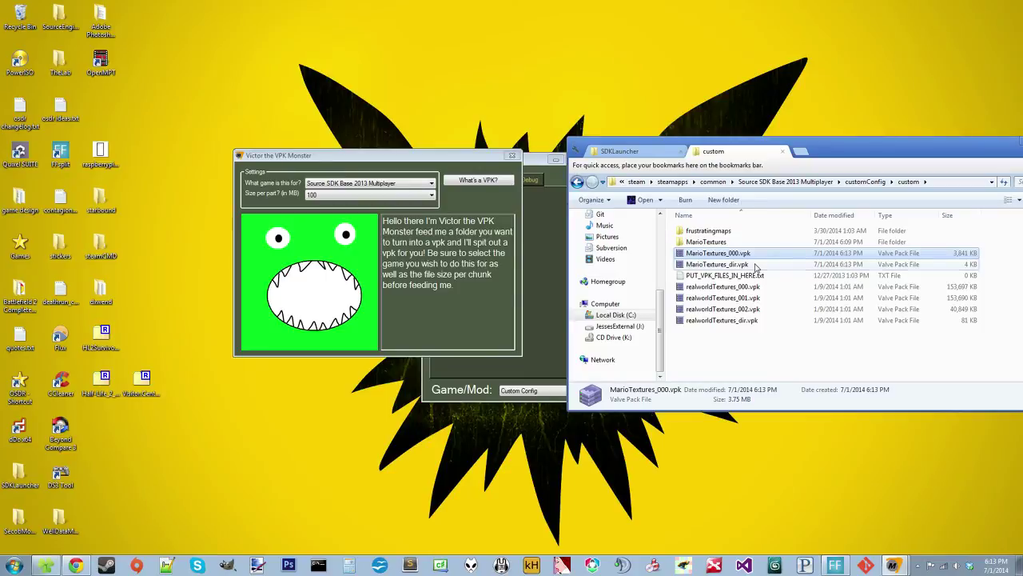
left_click(752, 286)
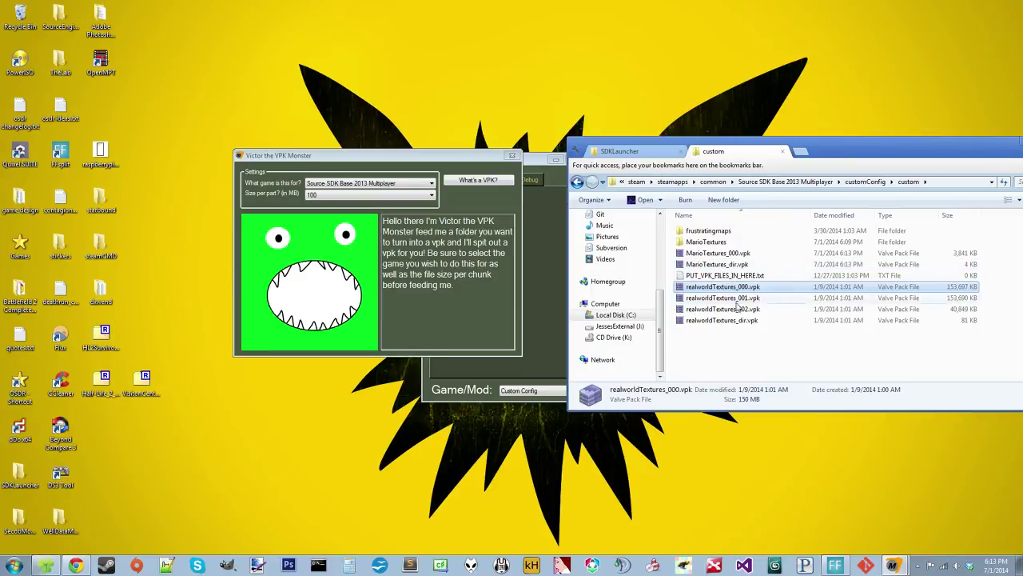
Delete the loose MarioTextures folder from custom.
left_click(743, 241)
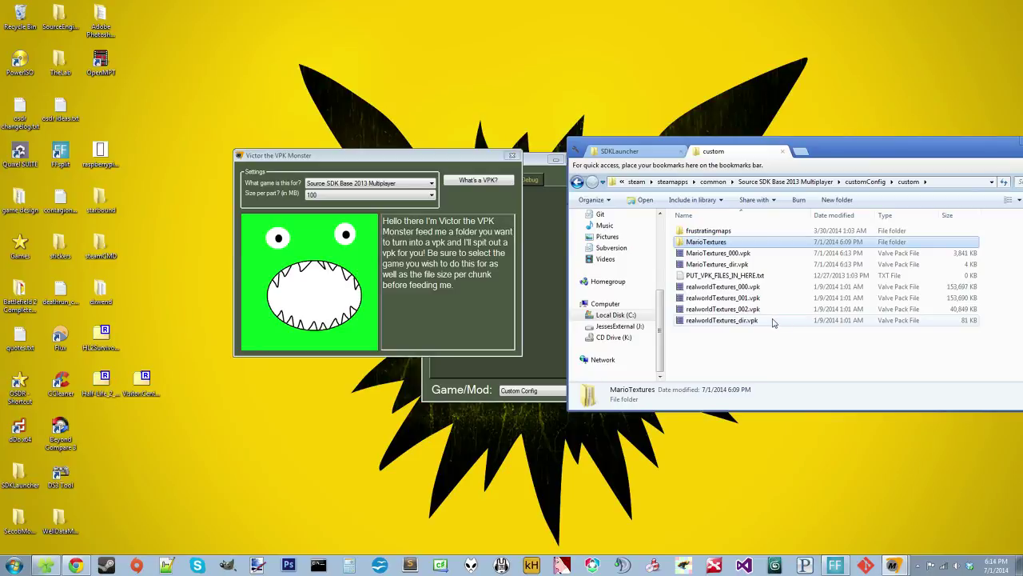
key("Delete")
left_click(552, 327)
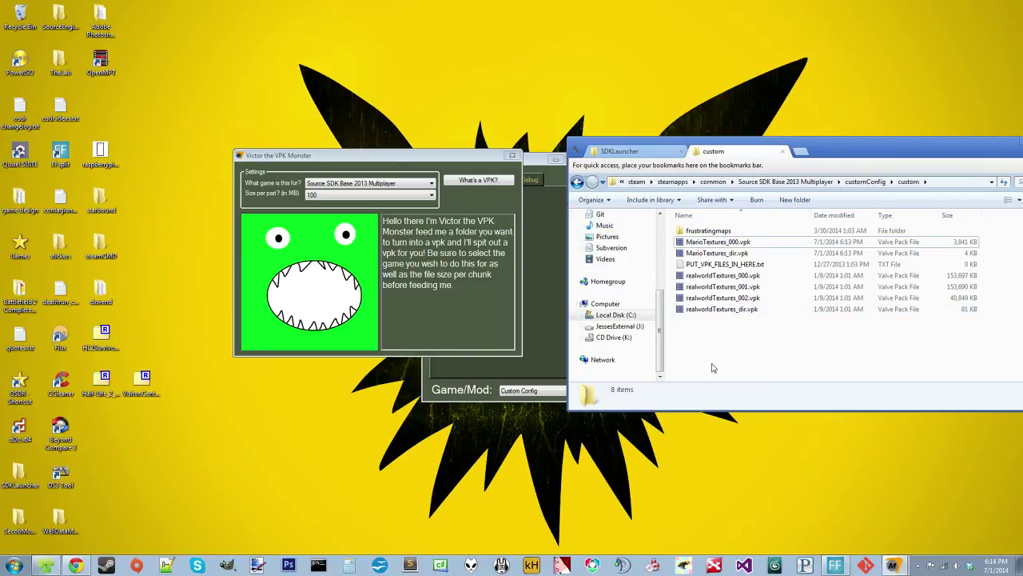
left_click(512, 155)
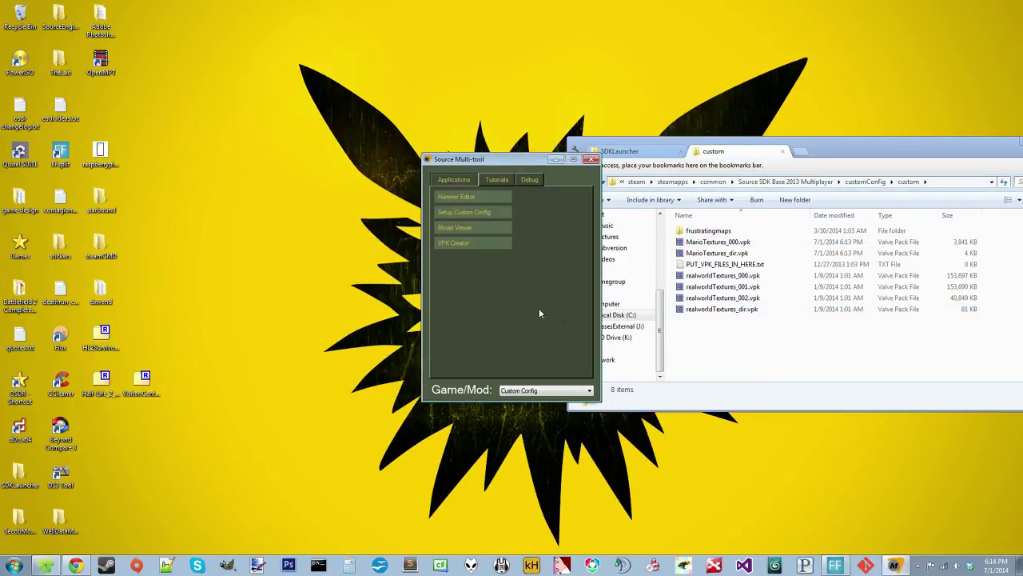
left_click(489, 197)
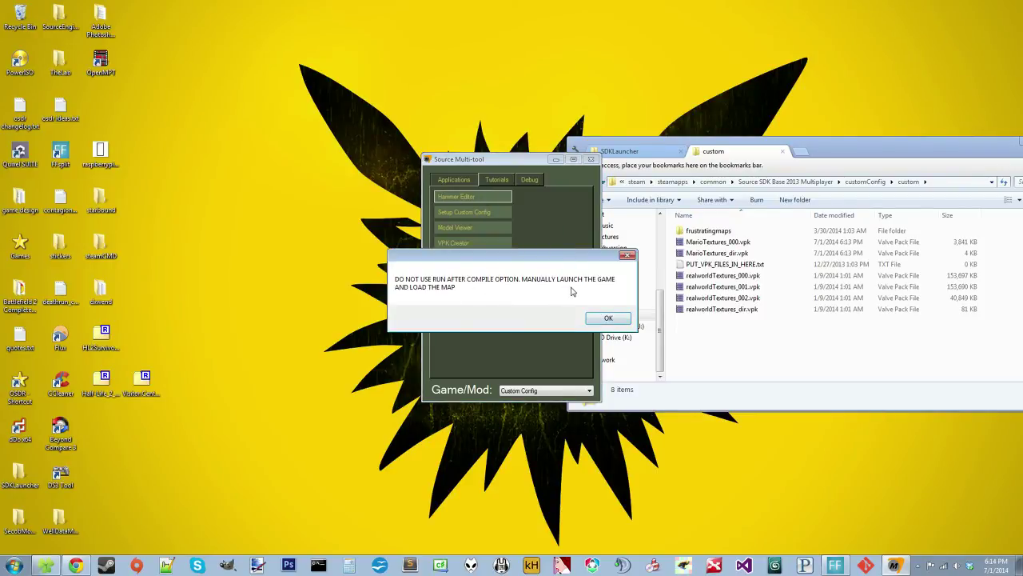
left_click(608, 319)
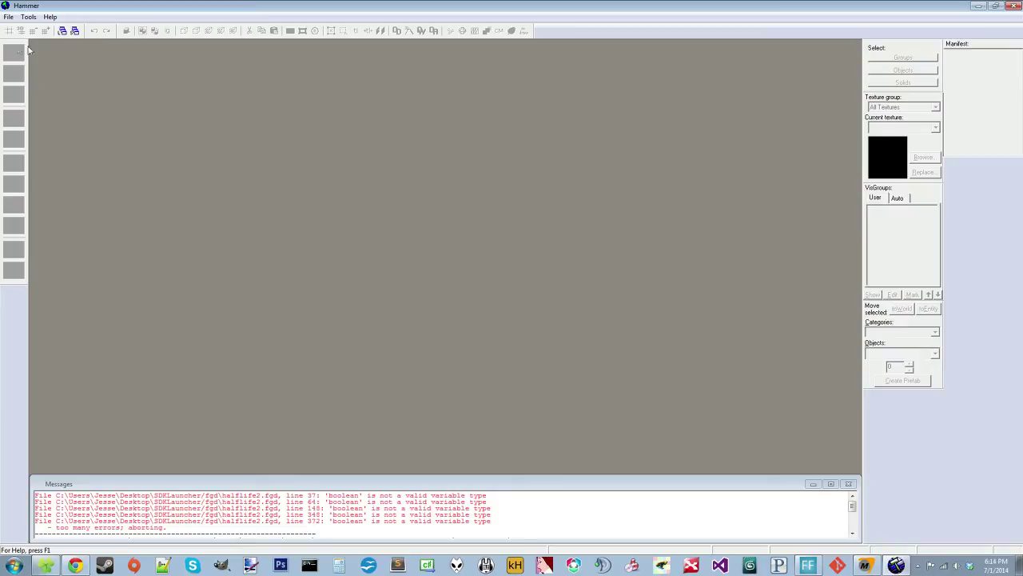
key("ctrl+n")
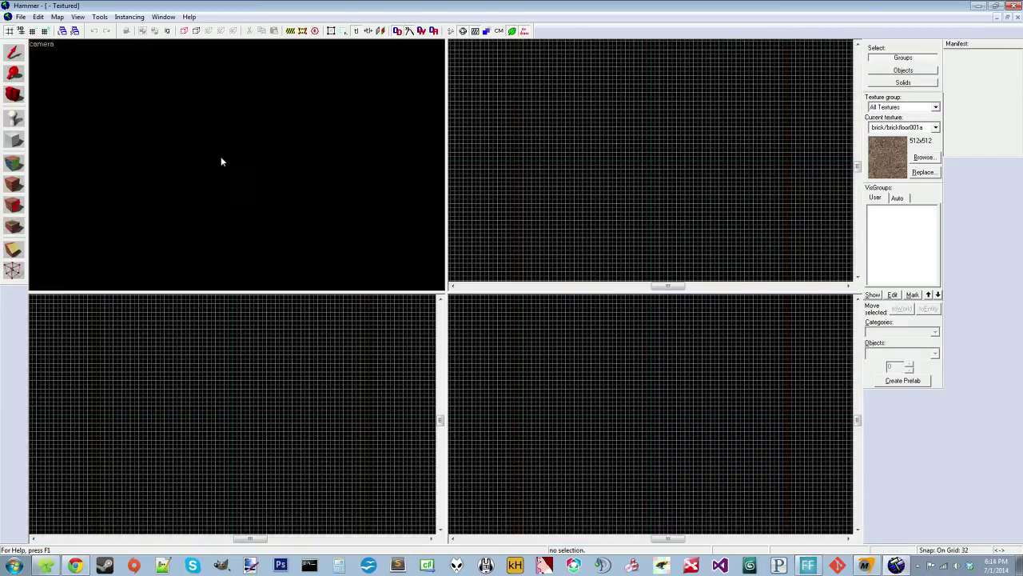
left_click(921, 161)
type("mario")
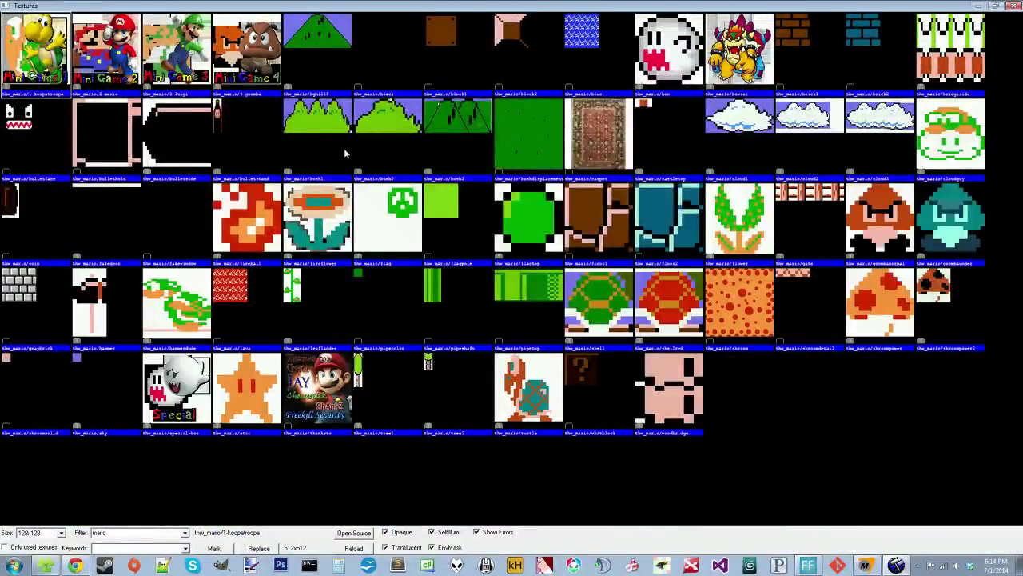
left_click(1015, 6)
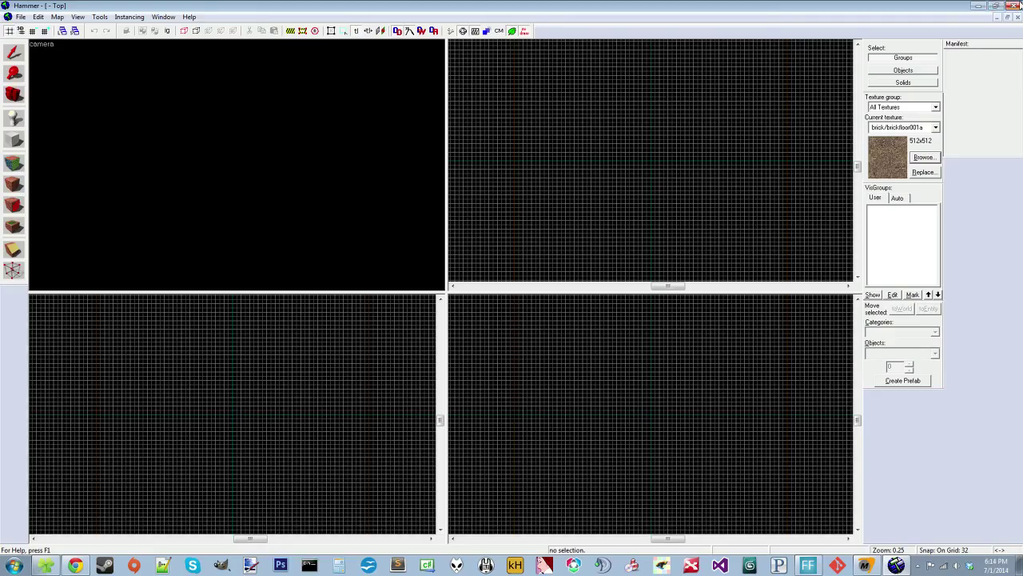
left_click(1014, 6)
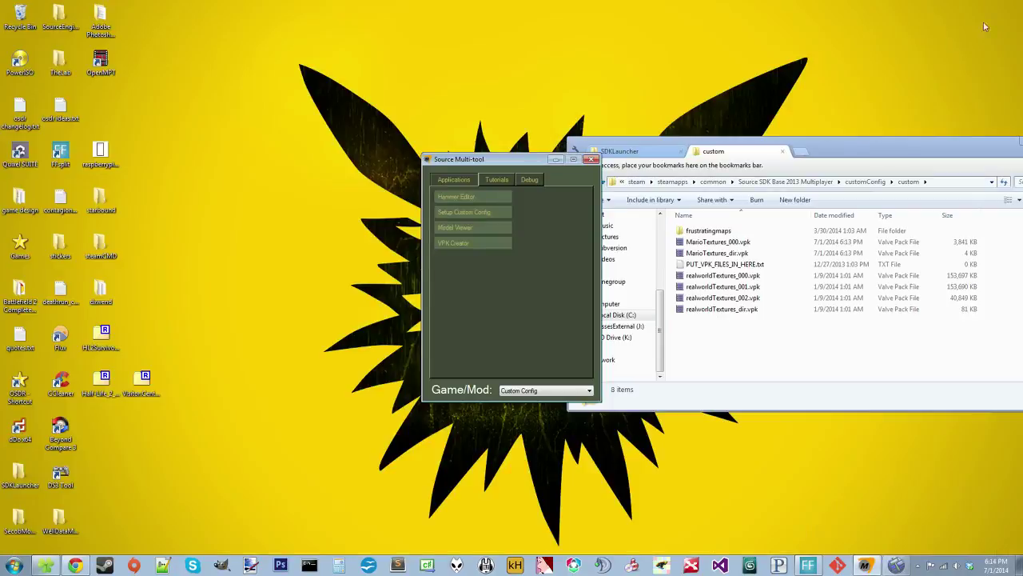
left_click(808, 358)
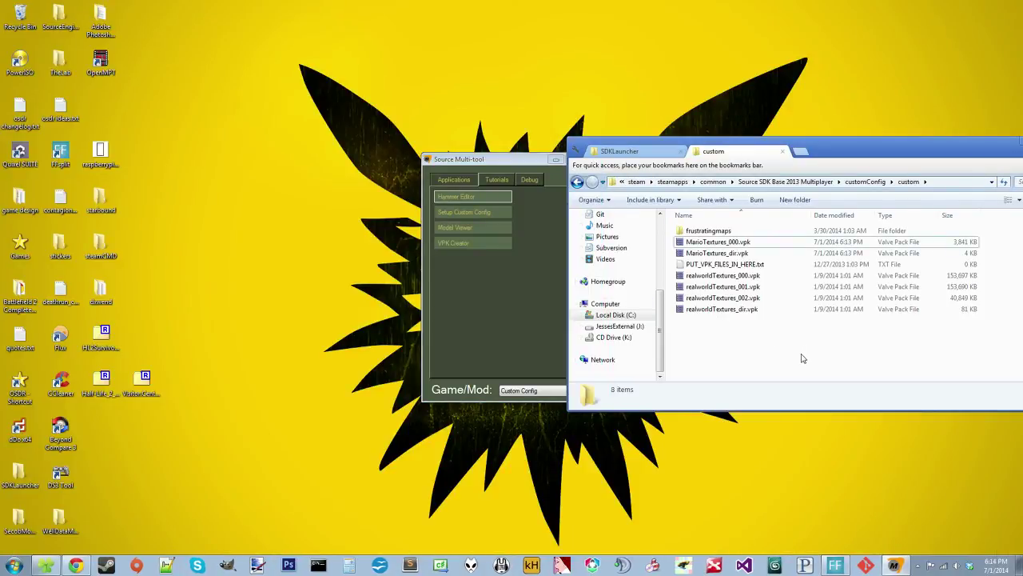